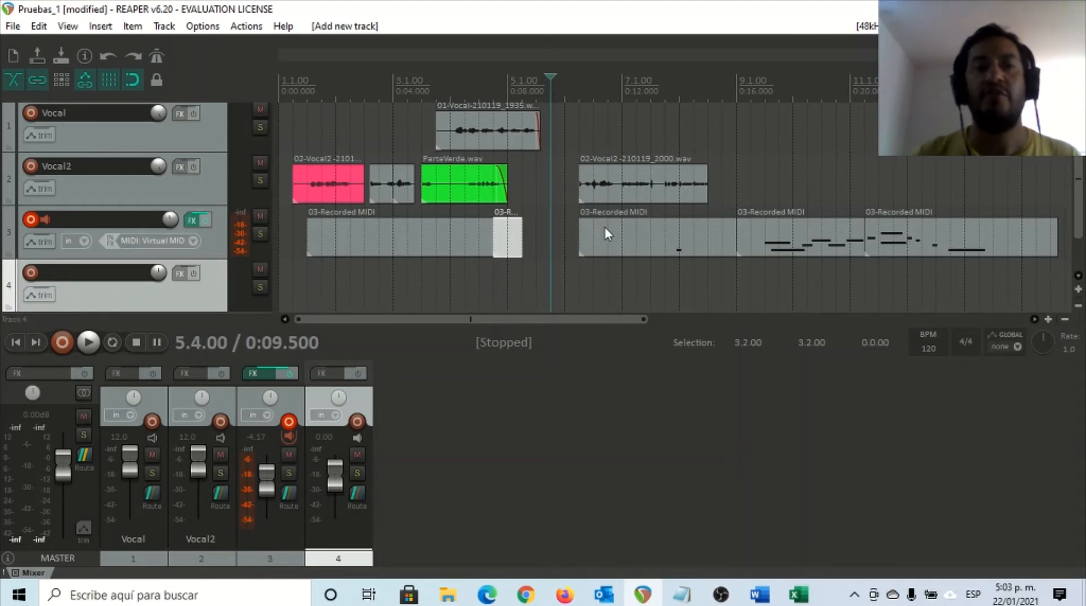
Step: Examine the arrangement at several horizontal zoom levels, from a few measures up to the whole project
{"action": "scroll", "coordinate": [605, 229], "scroll_direction": "down", "scroll_amount": 5}
{"action": "scroll", "coordinate": [605, 227], "scroll_direction": "up", "scroll_amount": 8}
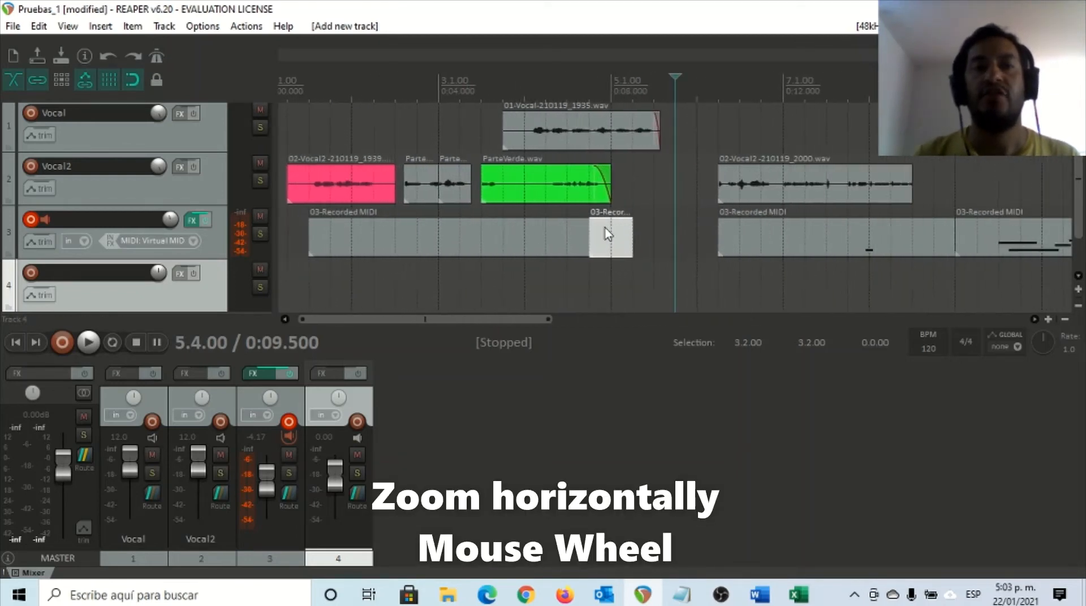
{"action": "scroll", "coordinate": [604, 226], "scroll_direction": "down", "scroll_amount": 3}
{"action": "scroll", "coordinate": [605, 227], "scroll_direction": "down", "scroll_amount": 4}
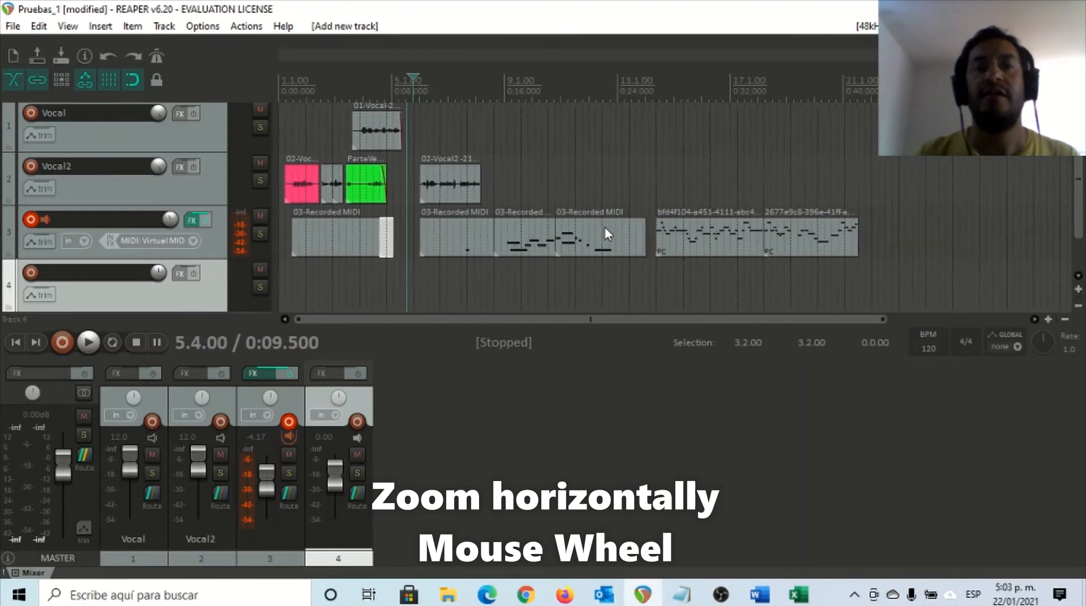
{"action": "scroll", "coordinate": [605, 227], "scroll_direction": "up", "scroll_amount": 5}
{"action": "scroll", "coordinate": [604, 228], "scroll_direction": "up", "scroll_amount": 3}
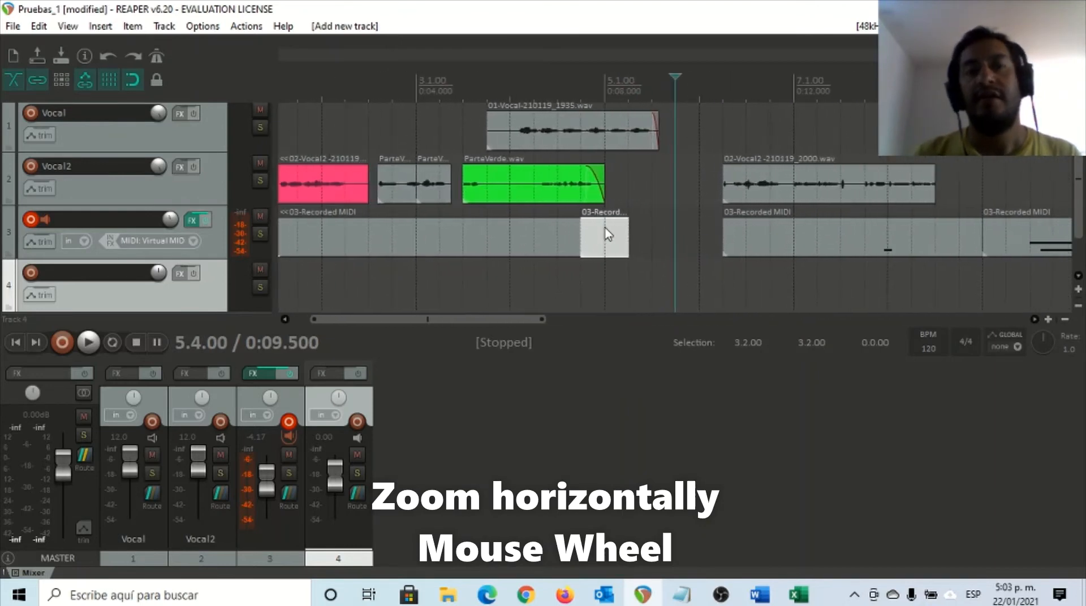
{"action": "scroll", "coordinate": [605, 226], "scroll_direction": "down", "scroll_amount": 4}
{"action": "scroll", "coordinate": [605, 226], "scroll_direction": "down", "scroll_amount": 2}
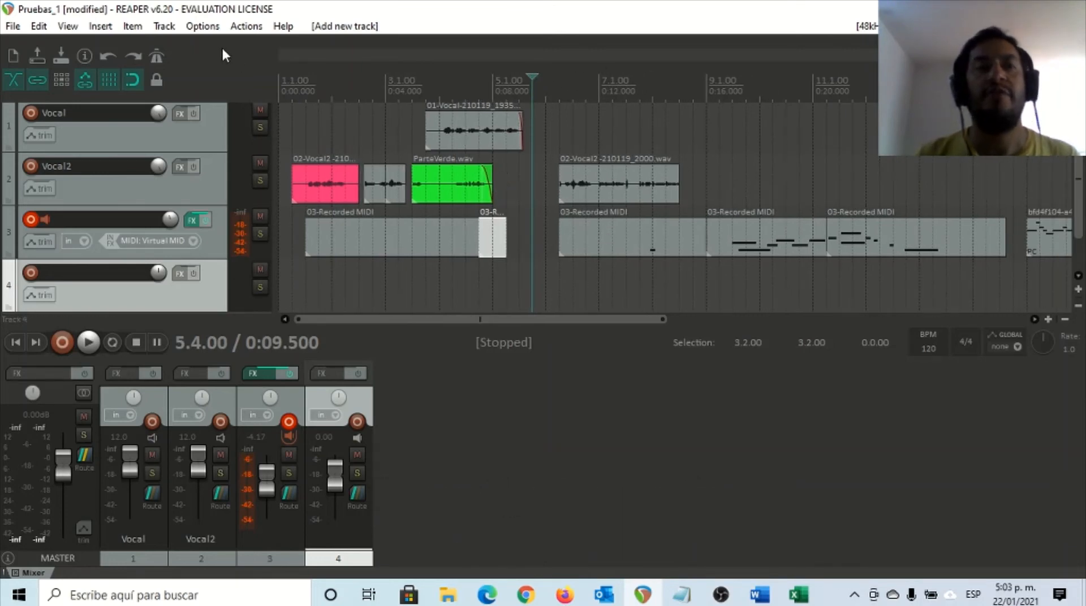
Step: Review the vertical zoom center options in the Editing Behavior preferences without changing them, and try zooming the tracks vertically
{"action": "left_click", "coordinate": [203, 26]}
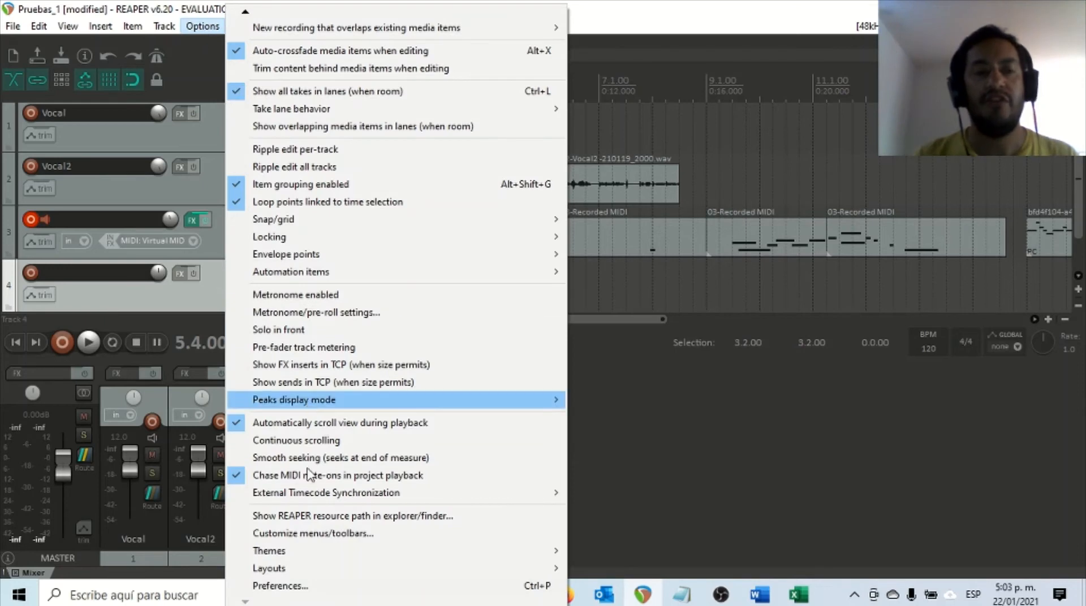
{"action": "left_click", "coordinate": [339, 592]}
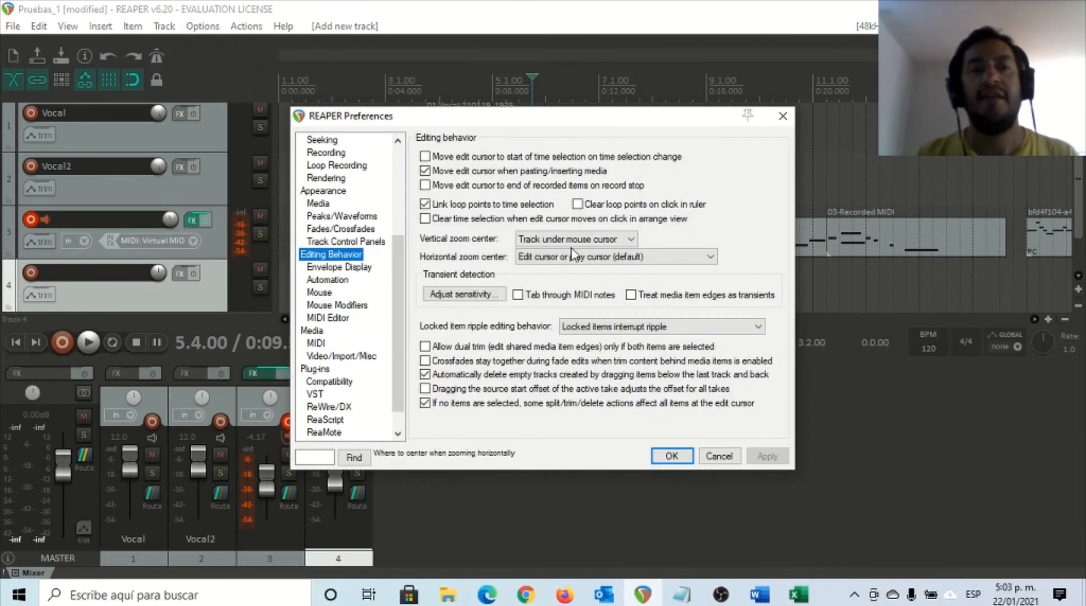
{"action": "left_click", "coordinate": [596, 243]}
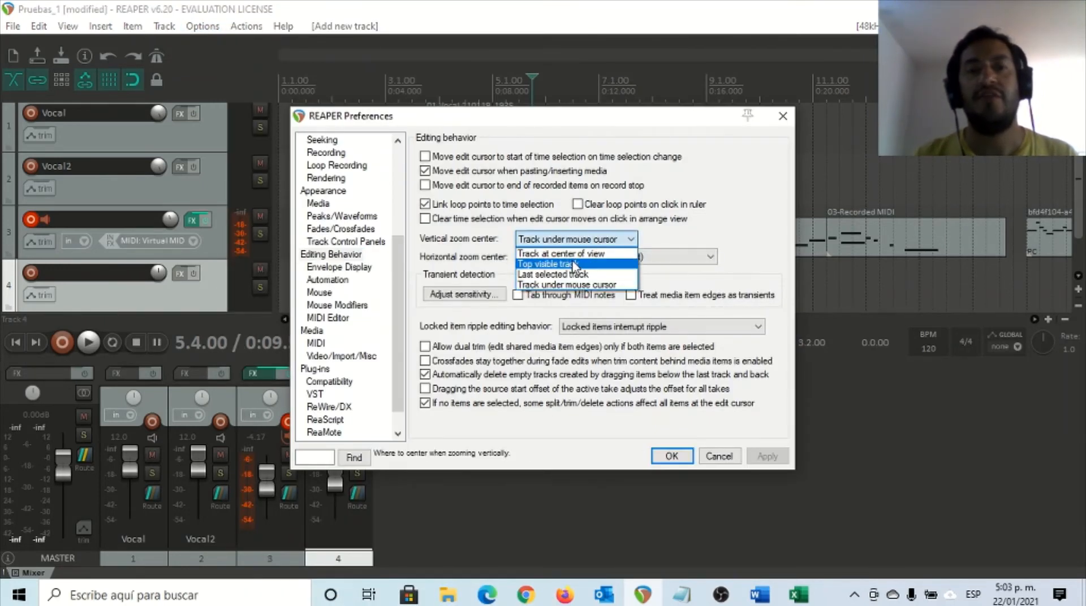
{"action": "left_click", "coordinate": [677, 455]}
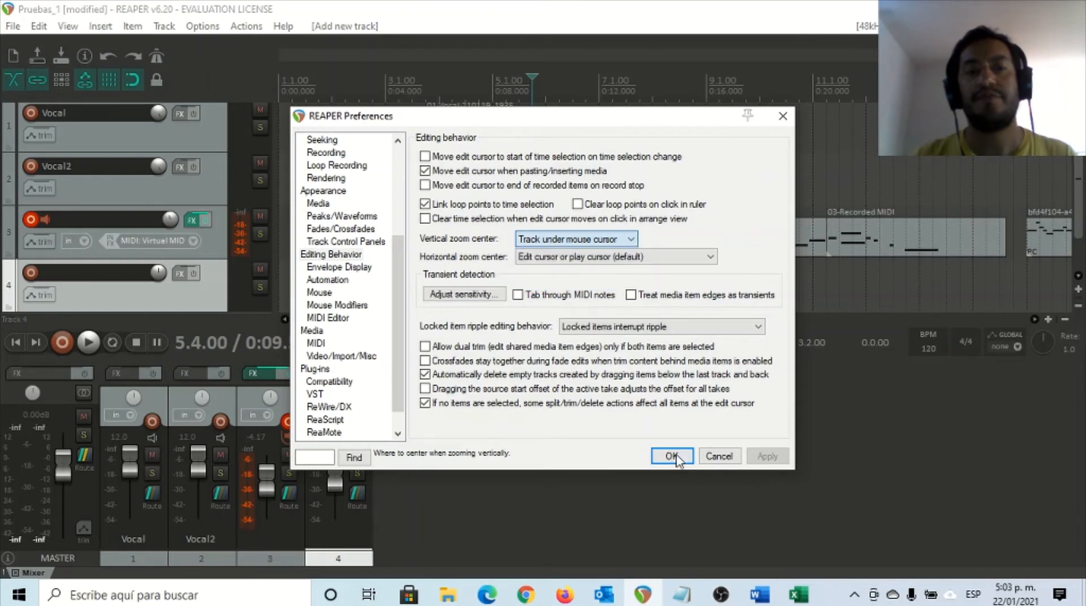
{"action": "left_click", "coordinate": [718, 455]}
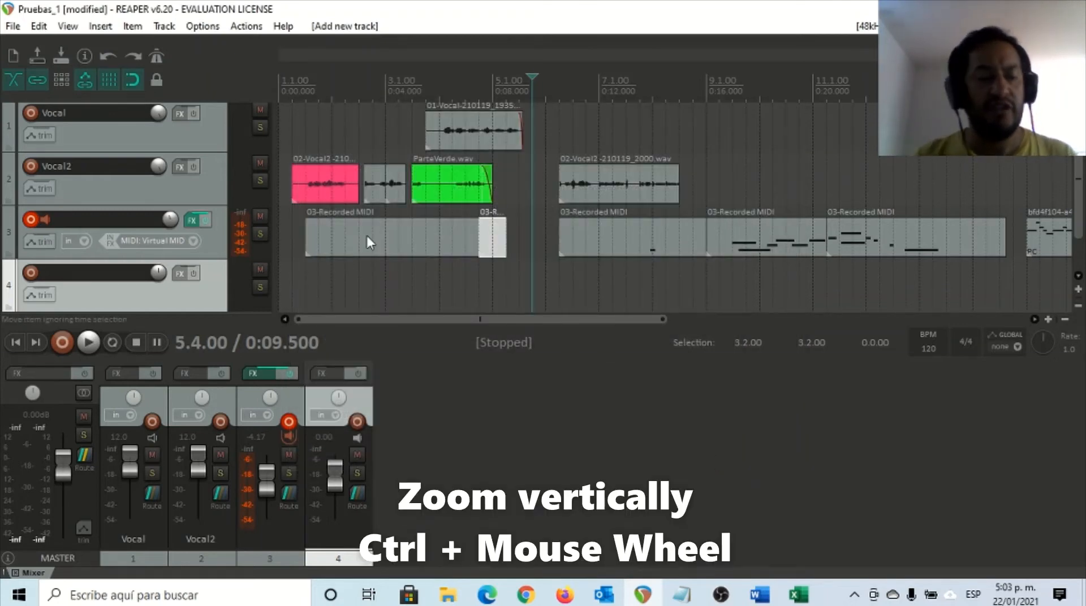
{"action": "scroll", "coordinate": [368, 242], "scroll_direction": "up", "scroll_amount": 4, "text": "ctrl"}
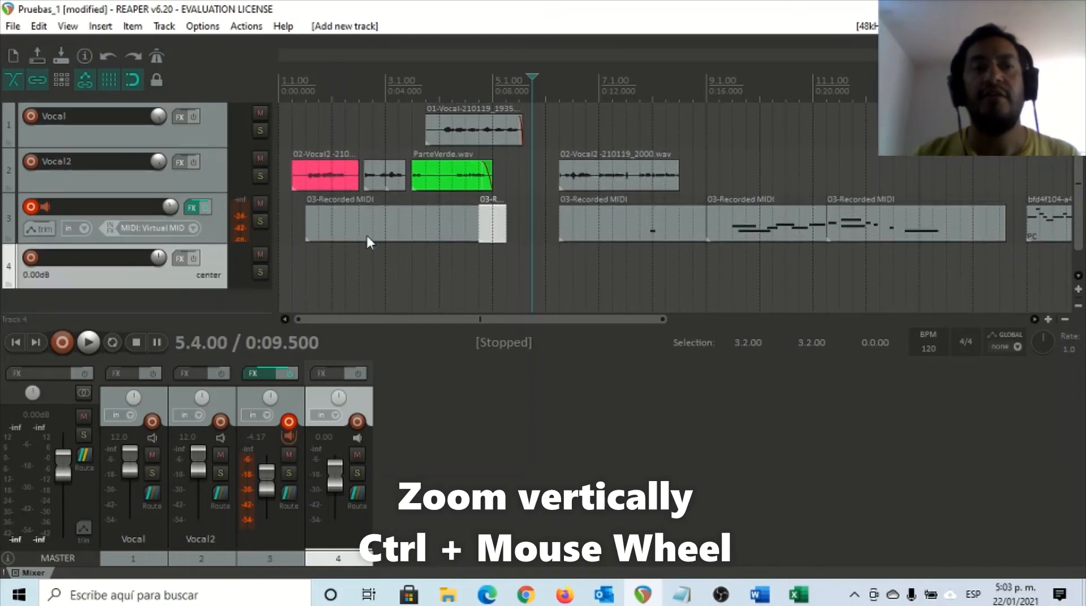
{"action": "scroll", "coordinate": [367, 238], "scroll_direction": "down", "scroll_amount": 4, "text": "ctrl"}
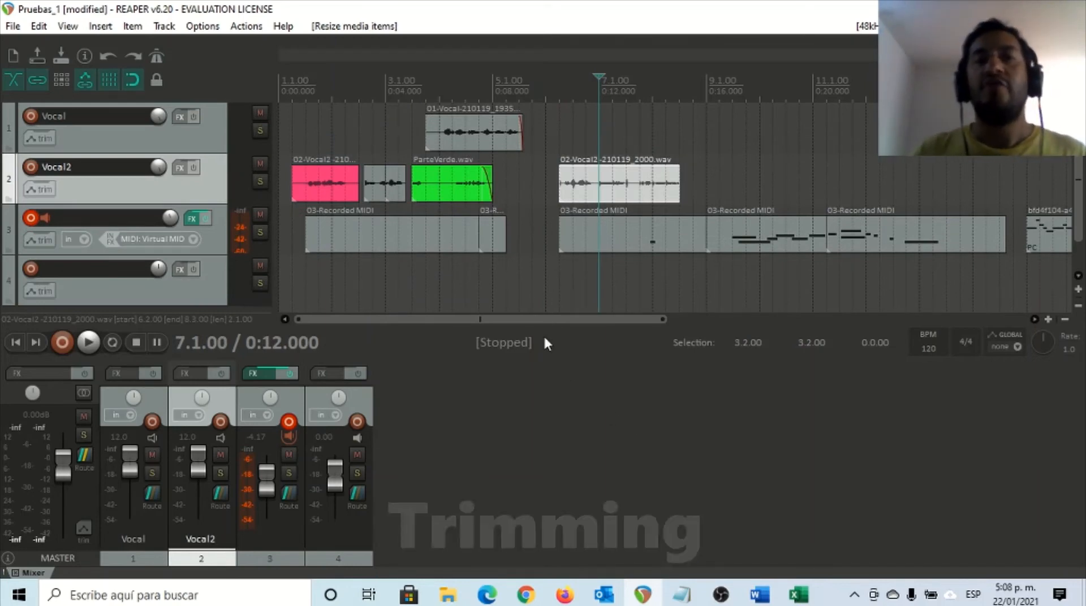
Step: Try trimming the 02-Vocal2-210119_2000.wav item by extending its end and bringing the edge back to its original position
{"action": "left_click", "coordinate": [665, 198]}
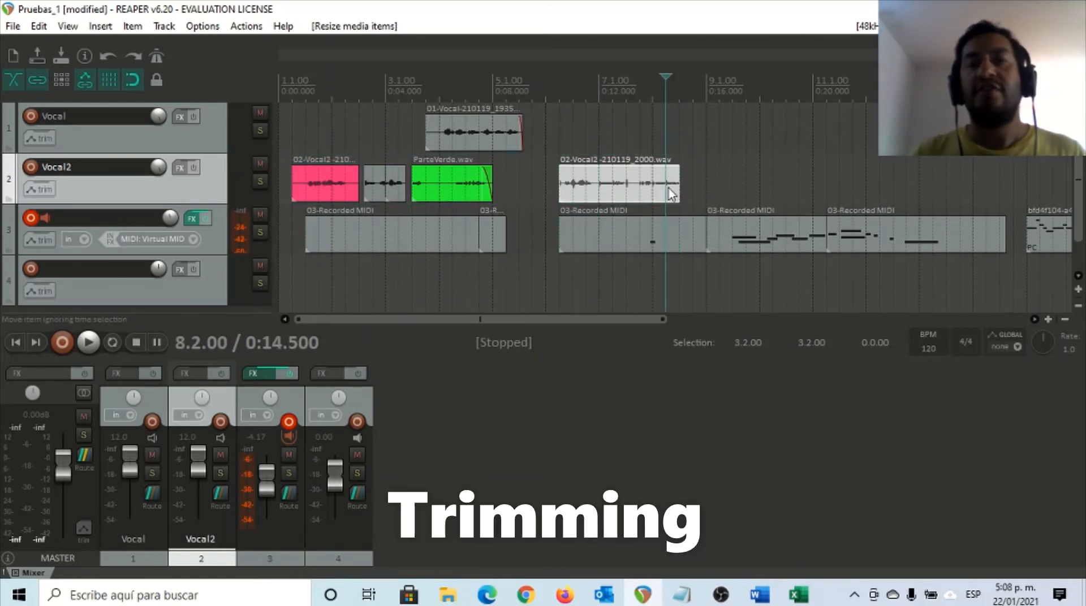
{"action": "mouse_move", "coordinate": [681, 182]}
{"action": "left_mouse_down"}
{"action": "mouse_move", "coordinate": [639, 193]}
{"action": "mouse_move", "coordinate": [693, 190]}
{"action": "left_mouse_up"}
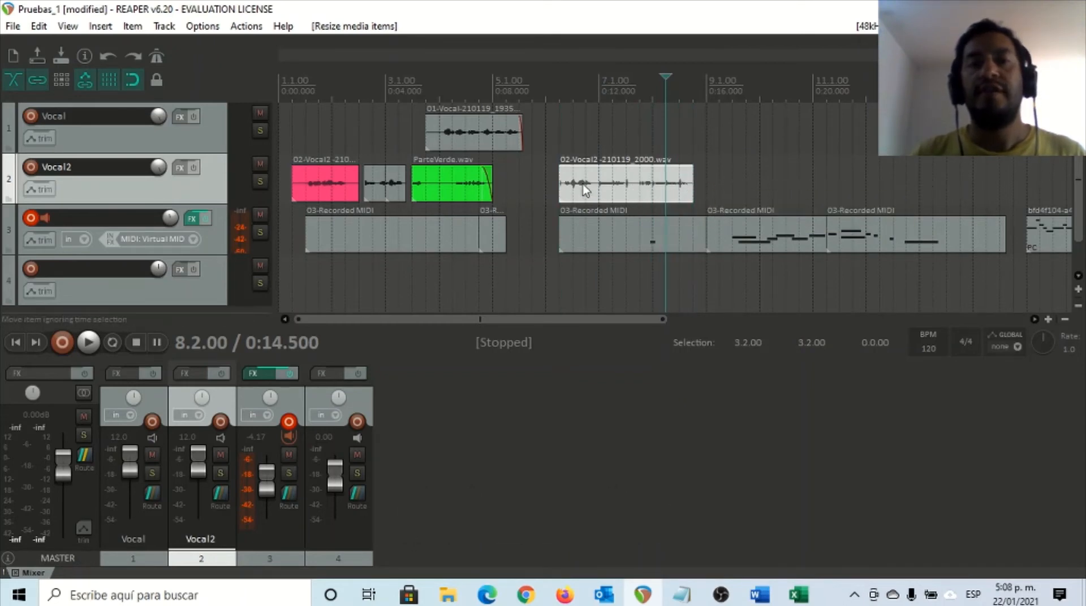
{"action": "mouse_move", "coordinate": [564, 182]}
{"action": "left_mouse_down"}
{"action": "mouse_move", "coordinate": [574, 182]}
{"action": "mouse_move", "coordinate": [564, 182]}
{"action": "left_mouse_up"}
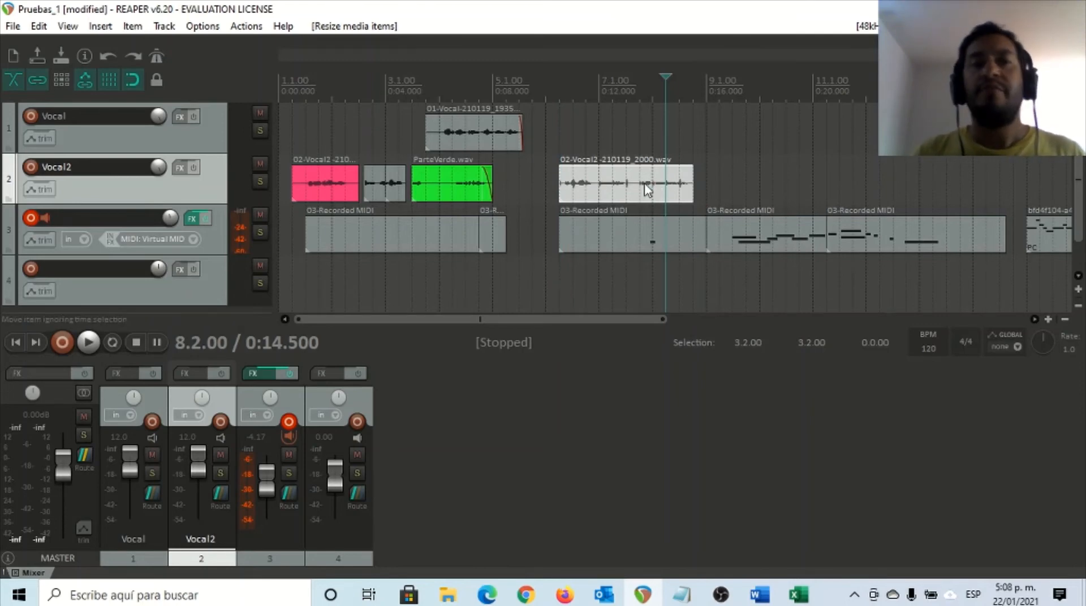
{"action": "left_click", "coordinate": [622, 188]}
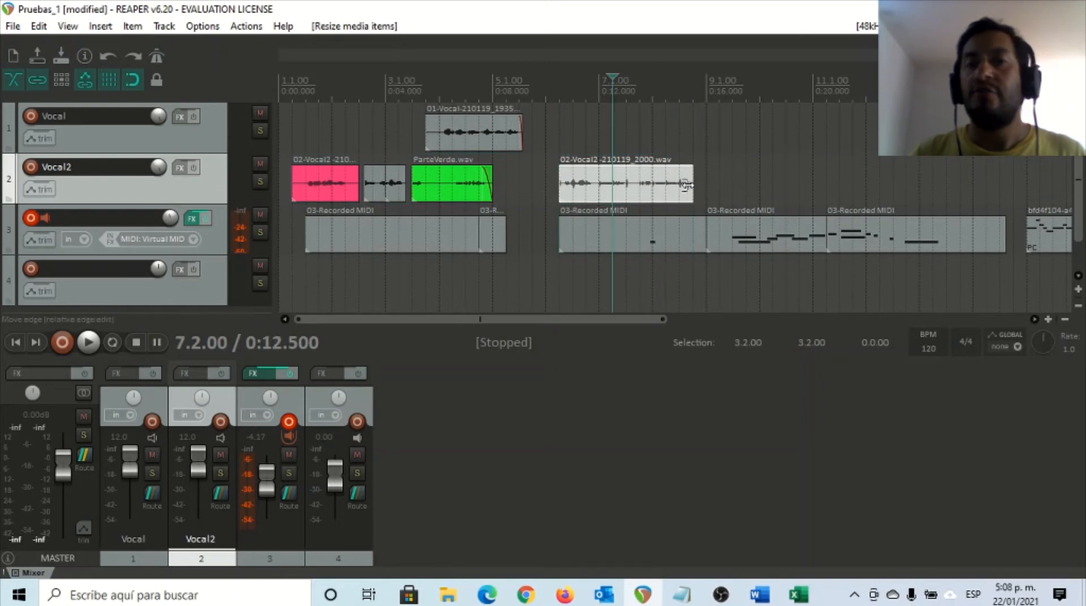
{"action": "mouse_move", "coordinate": [691, 185]}
{"action": "left_mouse_down"}
{"action": "mouse_move", "coordinate": [665, 185]}
{"action": "mouse_move", "coordinate": [684, 187]}
{"action": "left_mouse_up"}
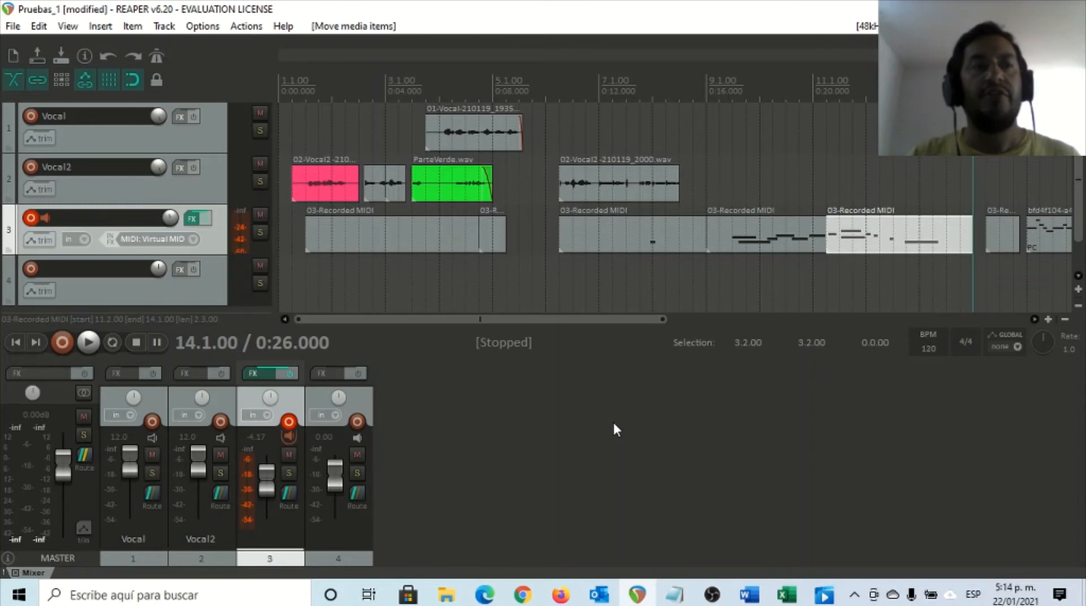
Step: Split the track 3 MIDI item beneath 02-Vocal2-210119_2000.wav at 8.1.00, and move its first piece away and back
{"action": "left_click", "coordinate": [651, 243]}
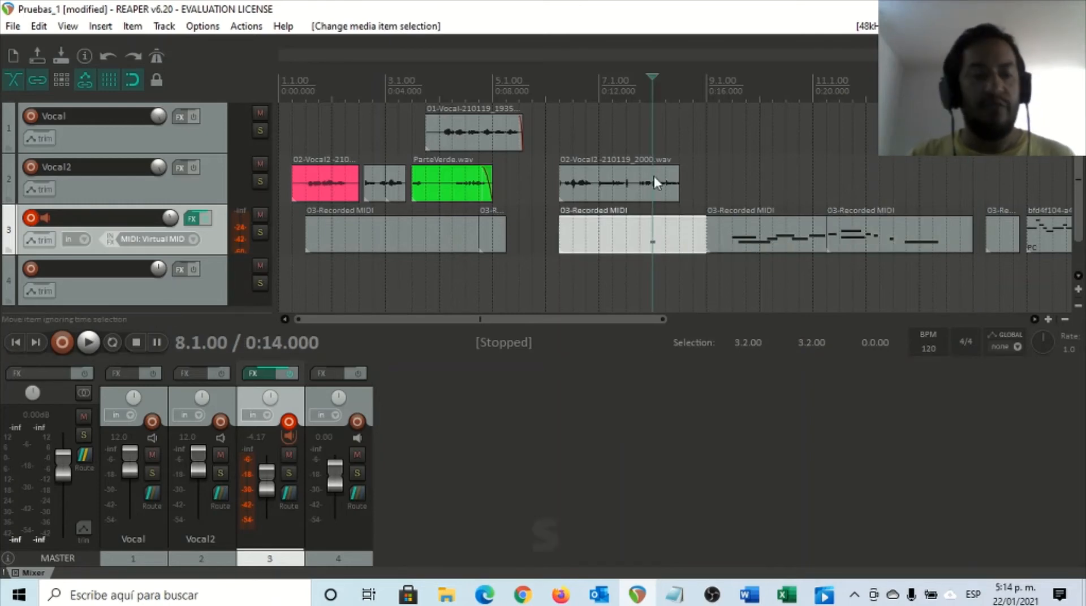
{"action": "key", "text": "s"}
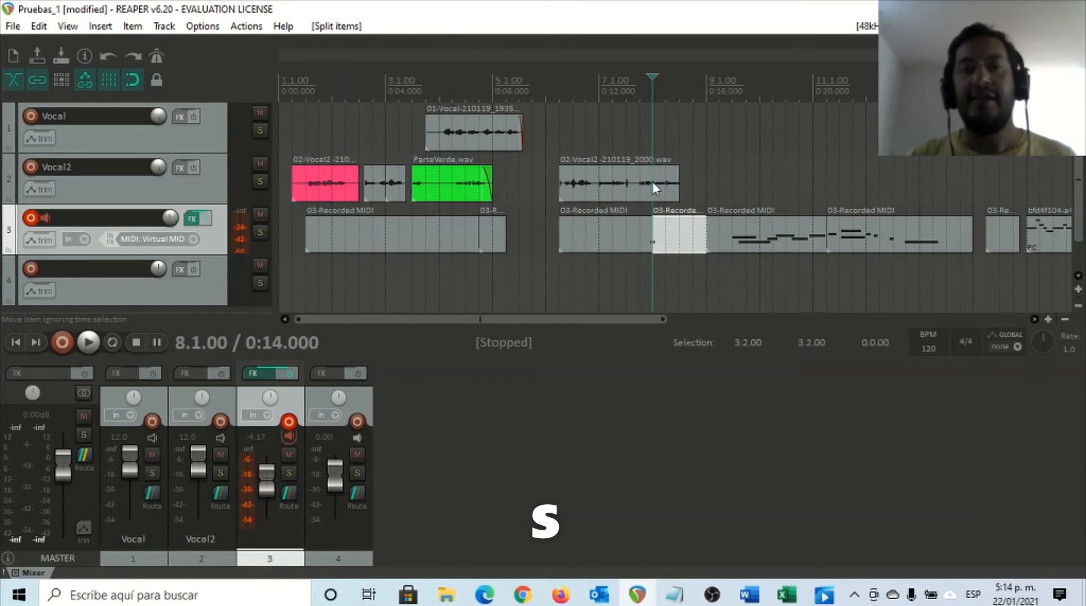
{"action": "left_click_drag", "start_coordinate": [637, 220], "coordinate": [584, 224]}
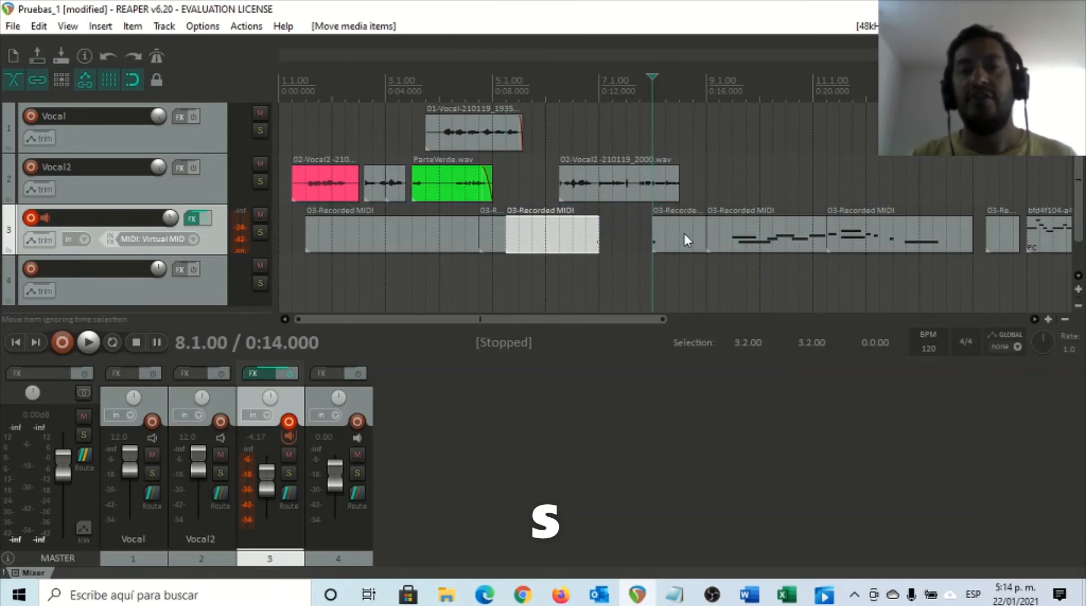
{"action": "mouse_move", "coordinate": [685, 239]}
{"action": "left_mouse_down"}
{"action": "mouse_move", "coordinate": [657, 237]}
{"action": "mouse_move", "coordinate": [684, 237]}
{"action": "left_mouse_up"}
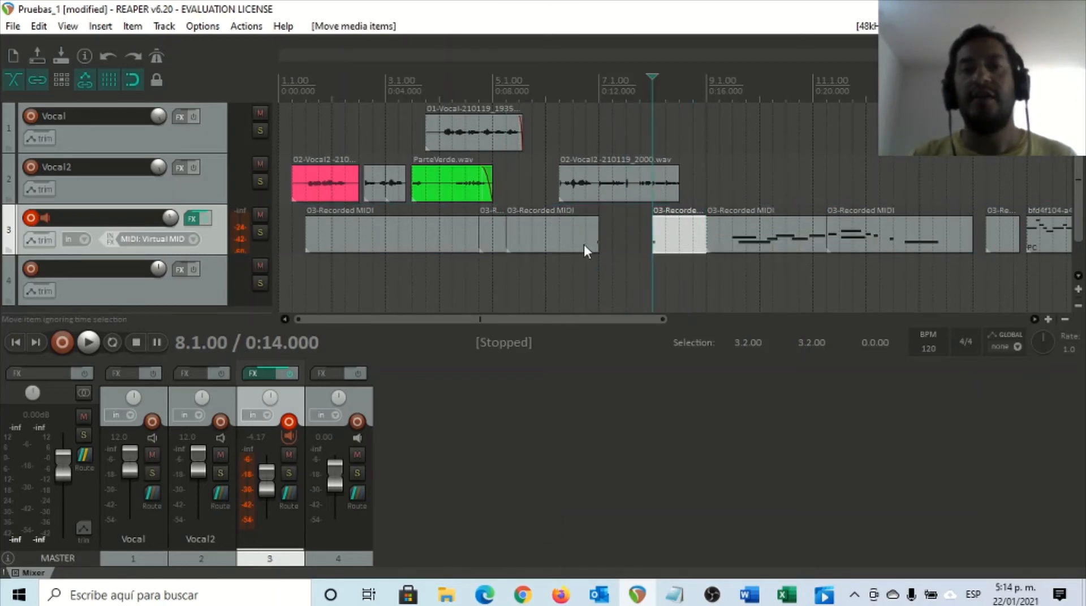
{"action": "left_click_drag", "start_coordinate": [584, 249], "coordinate": [632, 245]}
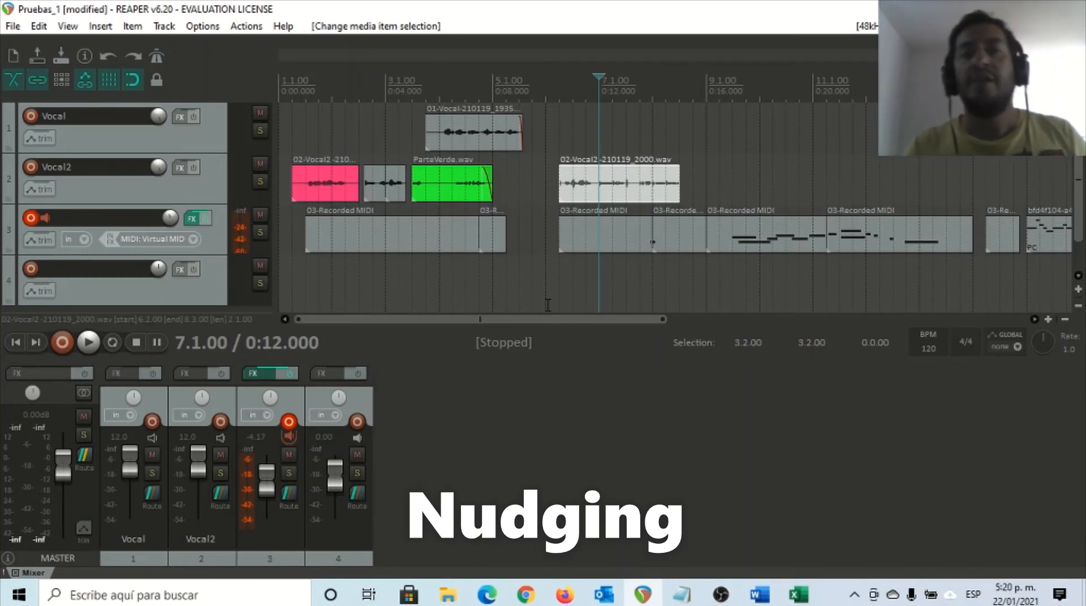
Step: Open the Nudge/set items dialog for the 02-Vocal2-210119_2000.wav item and place it just below that item
{"action": "mouse_move", "coordinate": [630, 189]}
{"action": "left_mouse_down"}
{"action": "mouse_move", "coordinate": [673, 191]}
{"action": "mouse_move", "coordinate": [604, 195]}
{"action": "mouse_move", "coordinate": [633, 193]}
{"action": "left_mouse_up"}
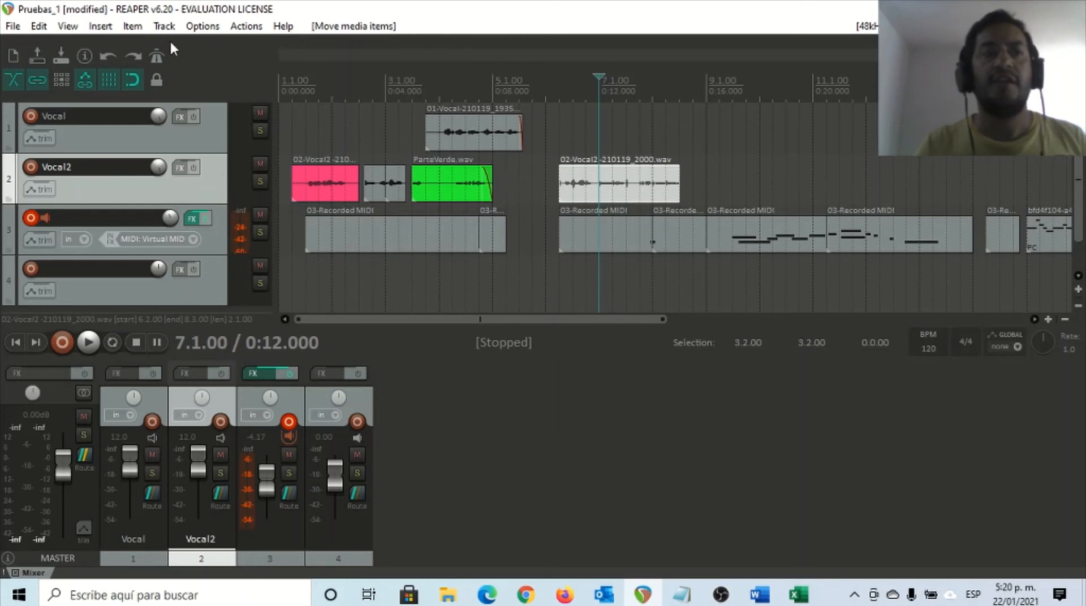
{"action": "left_click", "coordinate": [135, 30]}
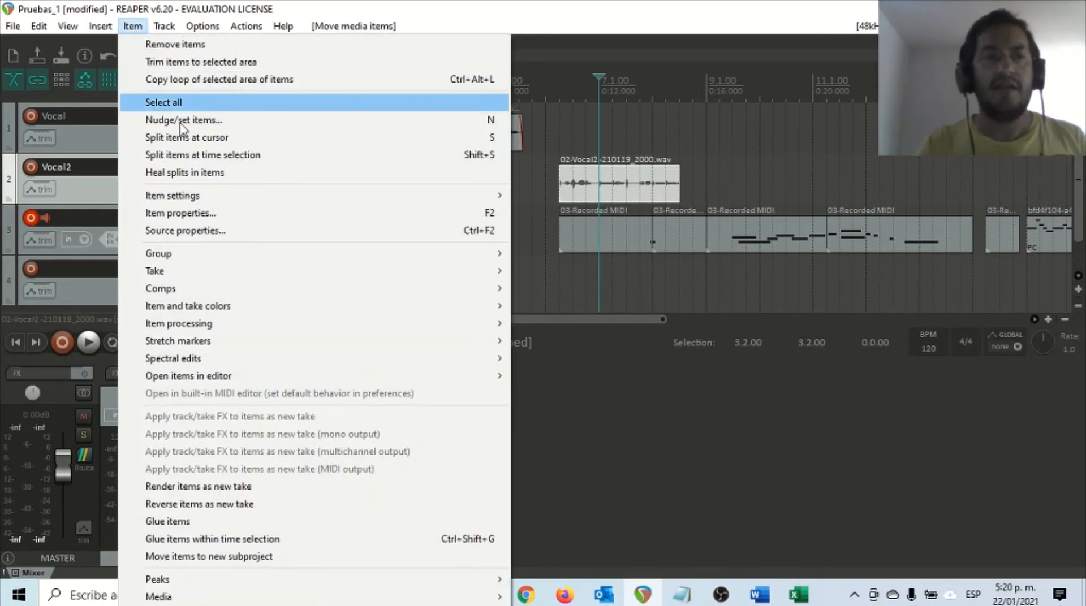
{"action": "left_click", "coordinate": [205, 121]}
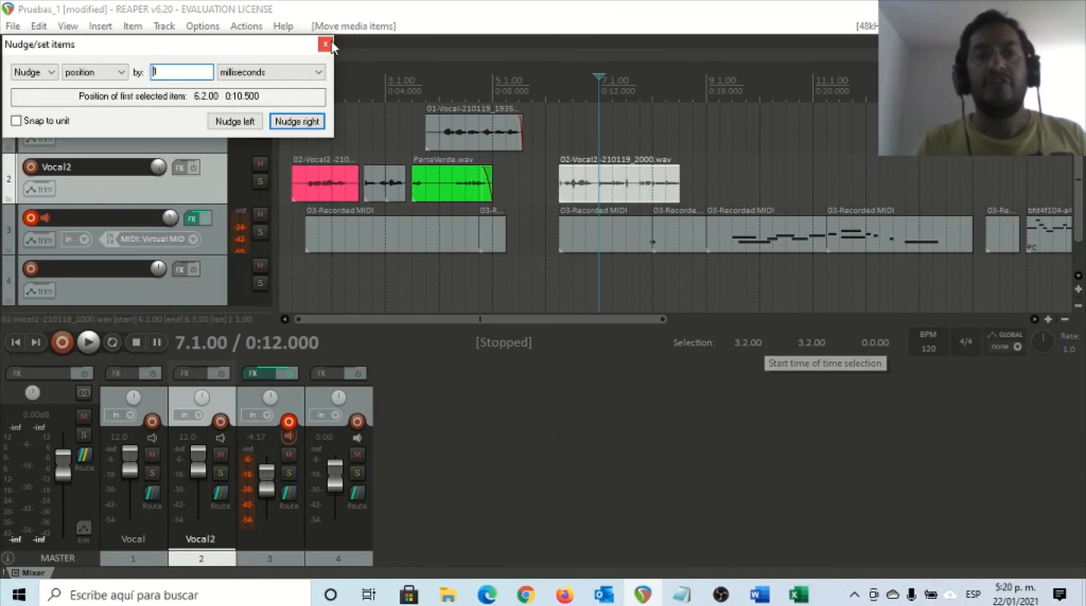
{"action": "left_click", "coordinate": [325, 44]}
{"action": "key", "text": "n"}
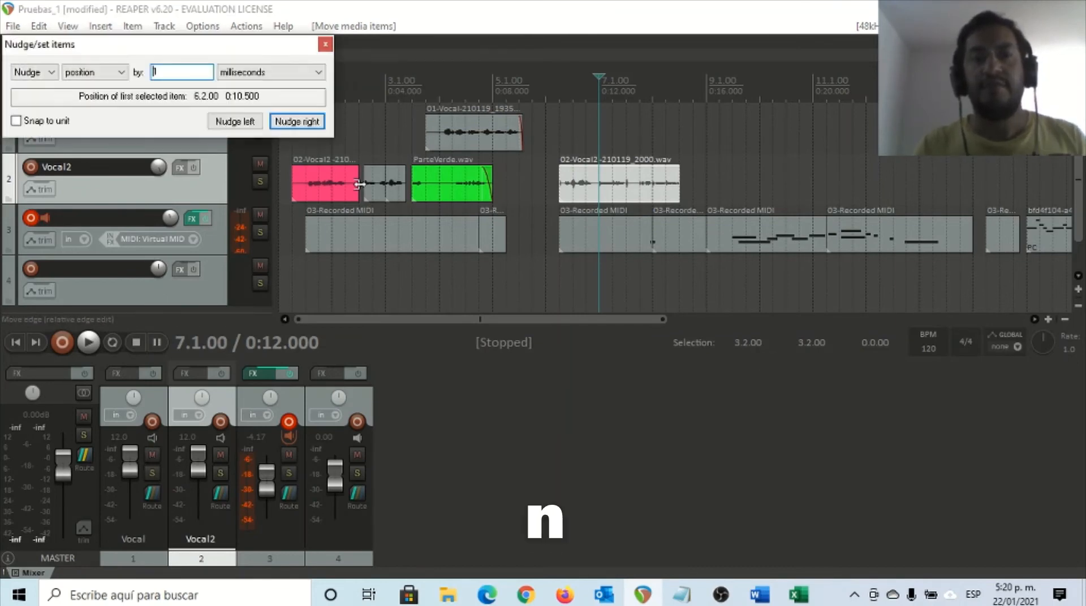
{"action": "left_click_drag", "start_coordinate": [234, 50], "coordinate": [634, 207]}
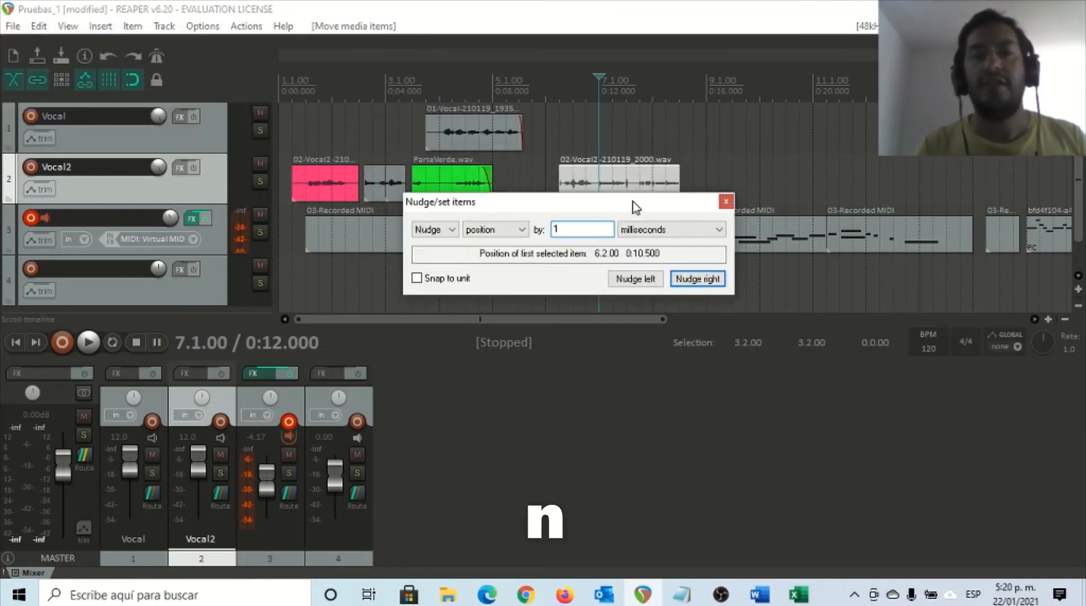
Step: Nudge the 02-Vocal2-210119_2000.wav item right in 1-millisecond increments until its position is 0:10.507
{"action": "left_click", "coordinate": [658, 232]}
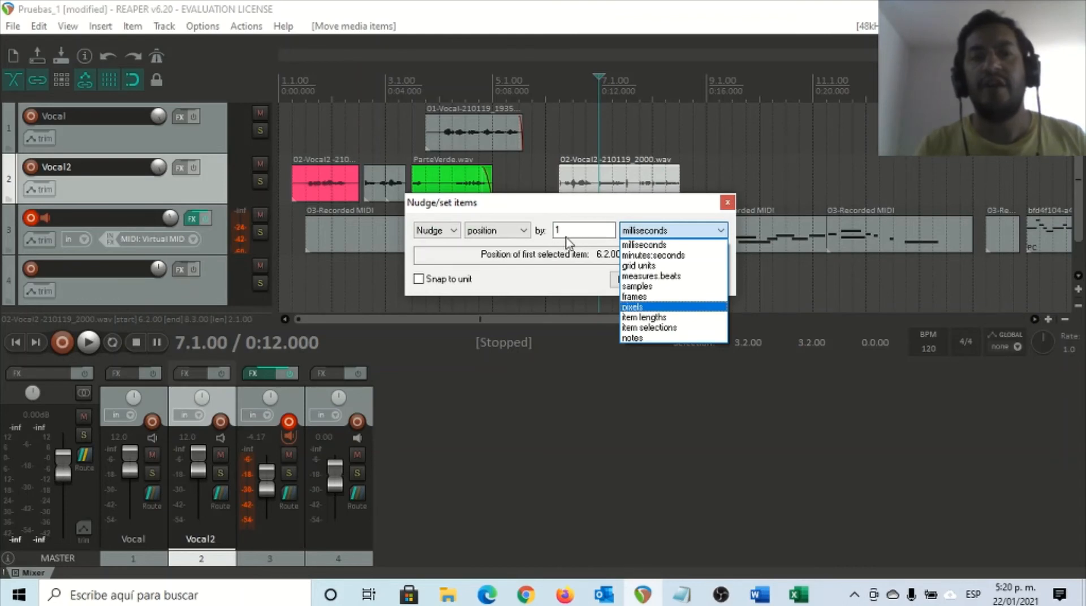
{"action": "left_click", "coordinate": [646, 249]}
{"action": "left_click", "coordinate": [698, 280]}
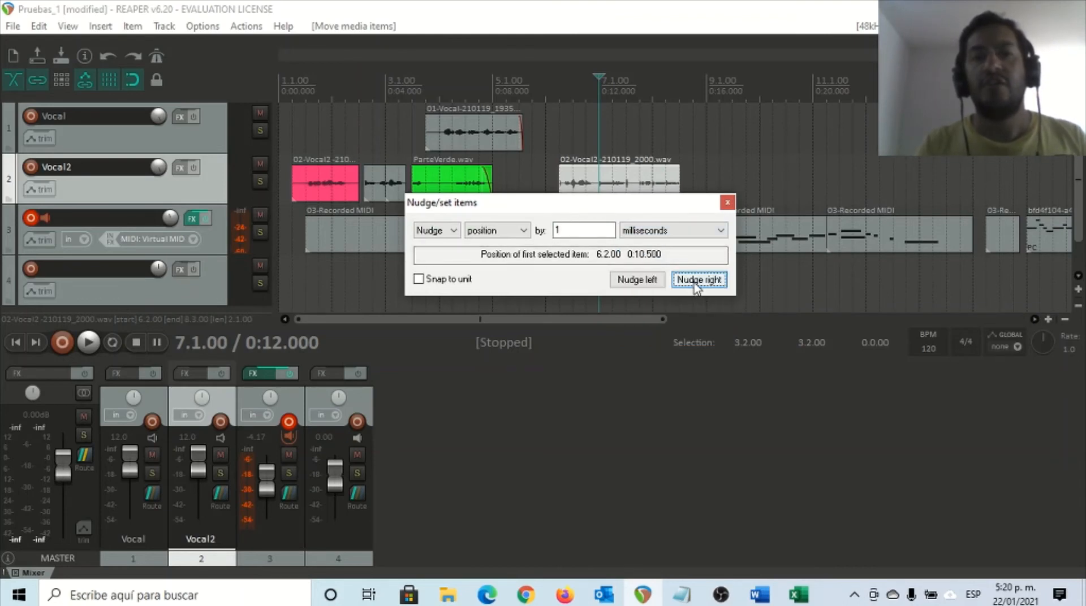
{"action": "left_click", "coordinate": [693, 281]}
{"action": "left_click", "coordinate": [694, 282]}
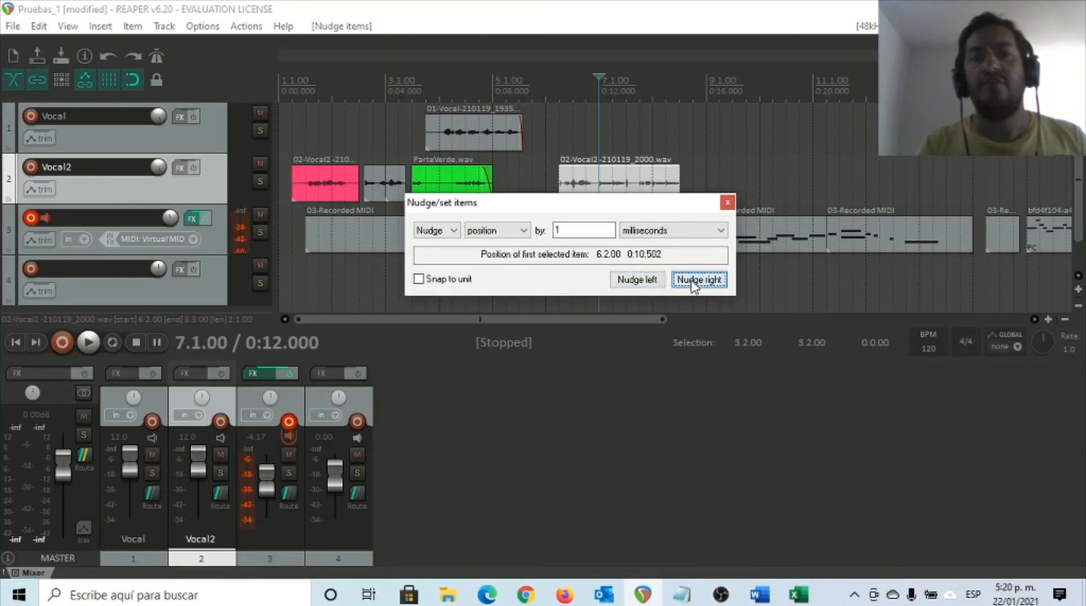
{"action": "left_click", "coordinate": [695, 283]}
{"action": "left_click", "coordinate": [695, 283]}
{"action": "left_click", "coordinate": [695, 283]}
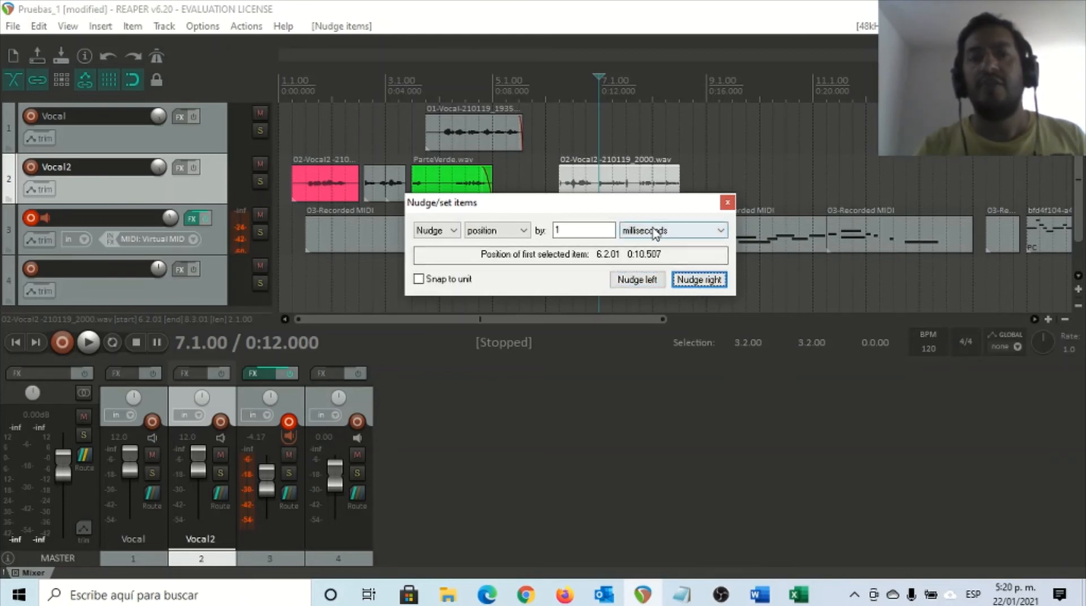
Step: Set the nudge unit to grid units and nudge the item two grid units right and two back left
{"action": "left_click", "coordinate": [655, 232]}
{"action": "left_click", "coordinate": [638, 266]}
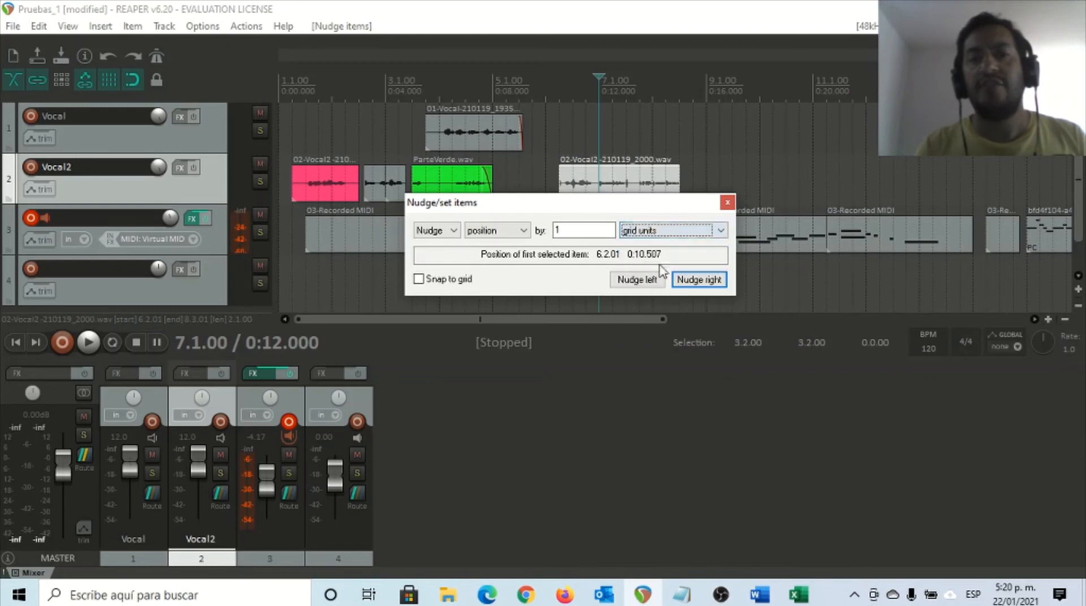
{"action": "left_click", "coordinate": [697, 283]}
{"action": "left_click", "coordinate": [698, 281]}
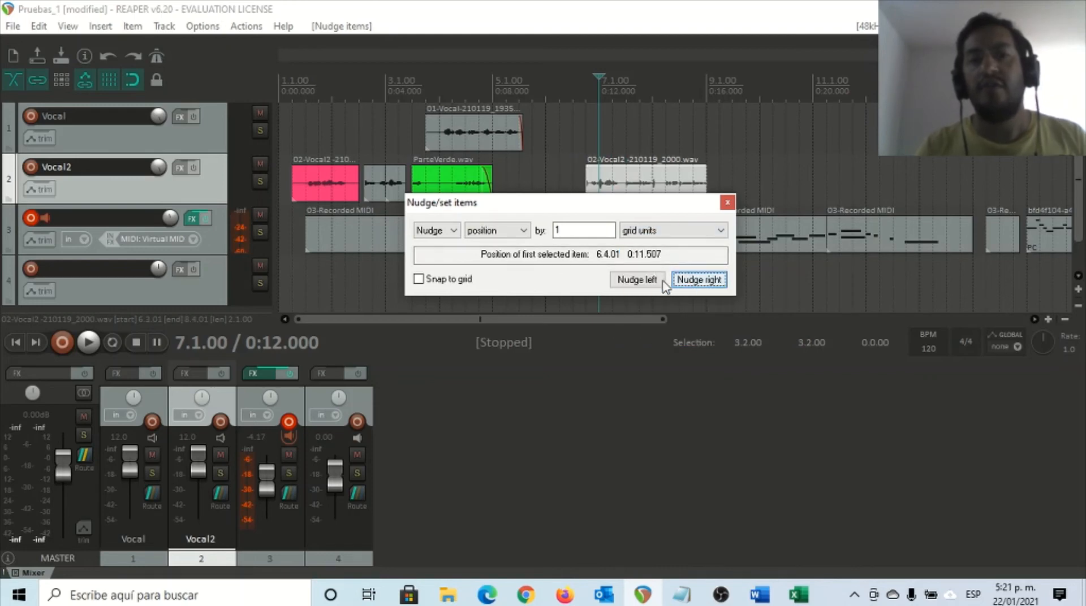
{"action": "left_click", "coordinate": [650, 283]}
{"action": "left_click", "coordinate": [649, 282]}
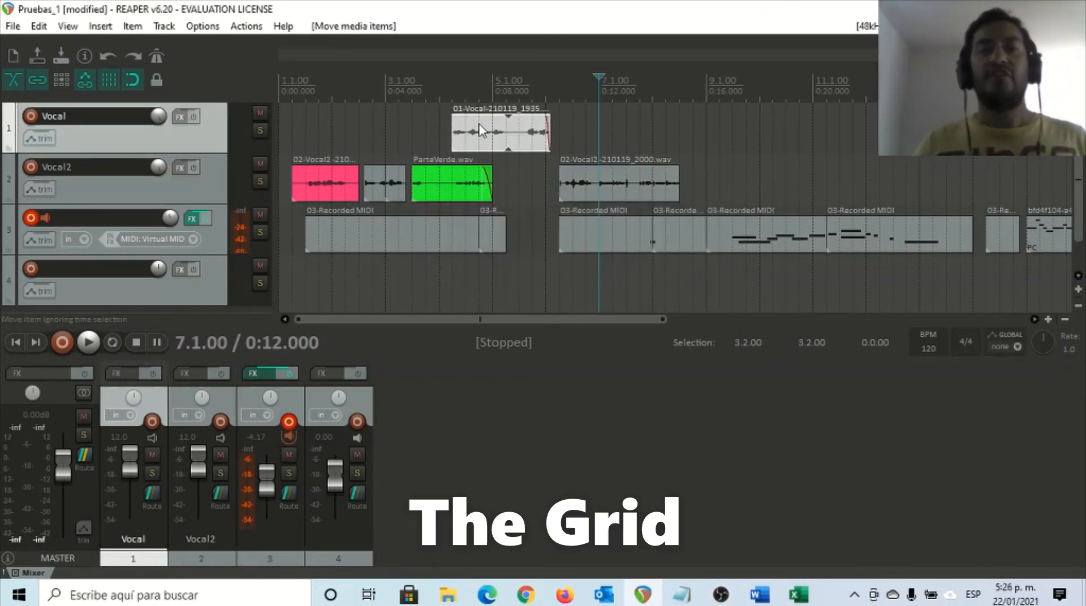
Step: Move the 01-Vocal-210119_1935 item along the Vocal track to start at about 5.1.25
{"action": "mouse_move", "coordinate": [479, 127]}
{"action": "left_mouse_down"}
{"action": "mouse_move", "coordinate": [488, 128]}
{"action": "mouse_move", "coordinate": [403, 127]}
{"action": "mouse_move", "coordinate": [557, 128]}
{"action": "mouse_move", "coordinate": [444, 135]}
{"action": "mouse_move", "coordinate": [536, 138]}
{"action": "mouse_move", "coordinate": [455, 140]}
{"action": "mouse_move", "coordinate": [481, 141]}
{"action": "left_mouse_up"}
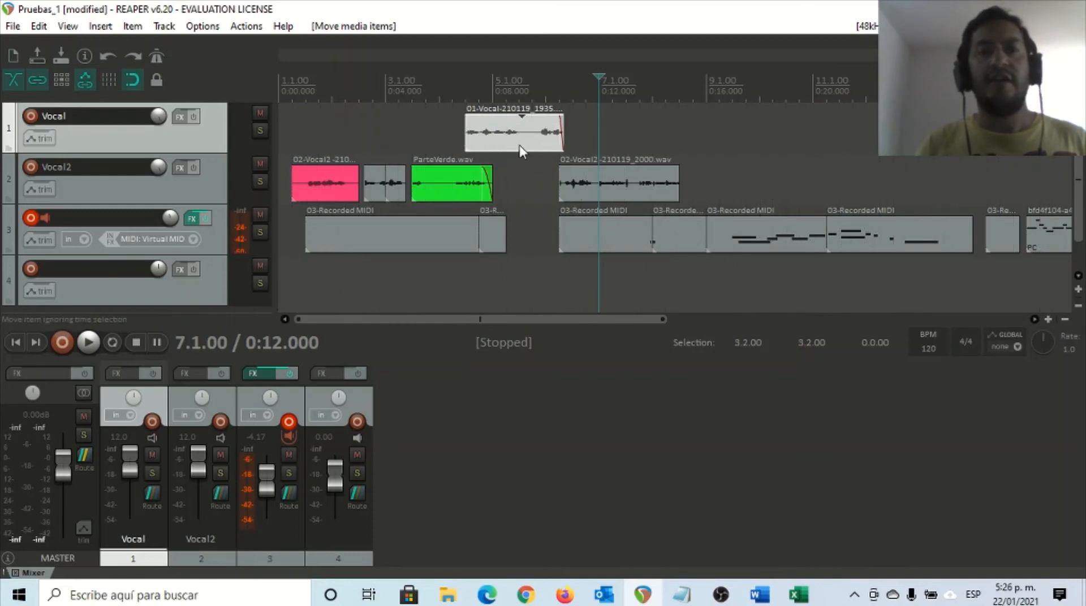
{"action": "left_click_drag", "start_coordinate": [512, 144], "coordinate": [547, 143]}
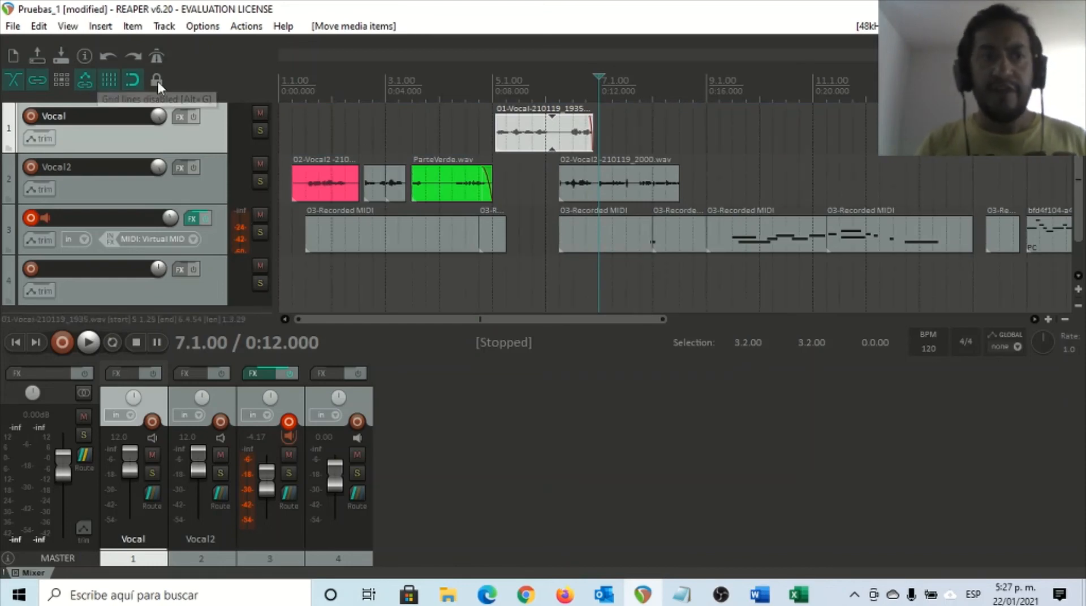
Step: Move the 01-Vocal-210119_1935 item to start at 5.2.00 and toggle the grid lines off and back on
{"action": "mouse_move", "coordinate": [512, 137]}
{"action": "left_mouse_down"}
{"action": "mouse_move", "coordinate": [466, 144]}
{"action": "mouse_move", "coordinate": [526, 145]}
{"action": "left_mouse_up"}
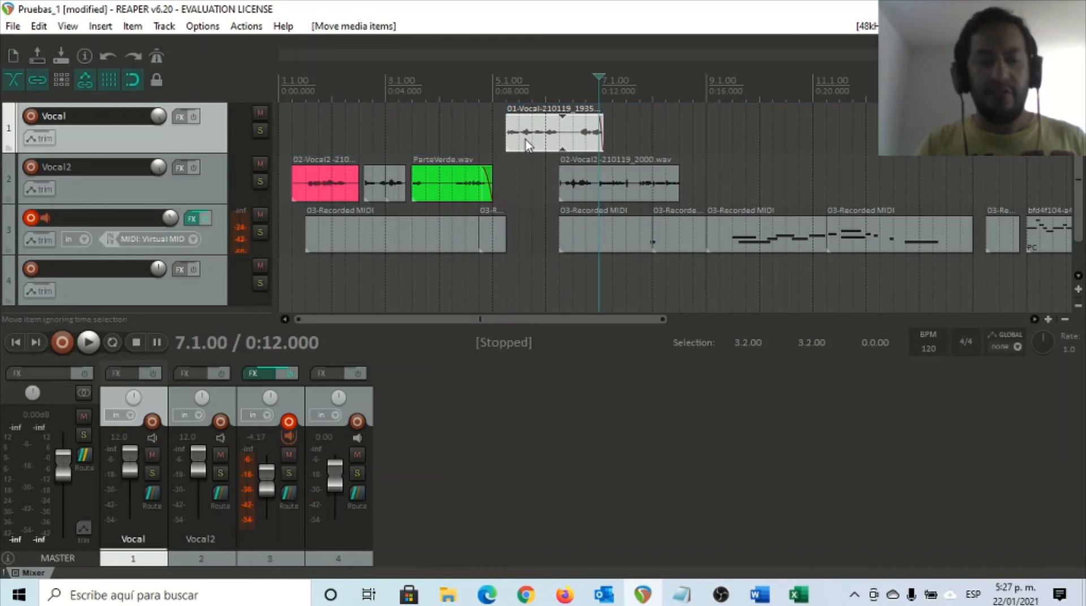
{"action": "key", "text": "alt+g"}
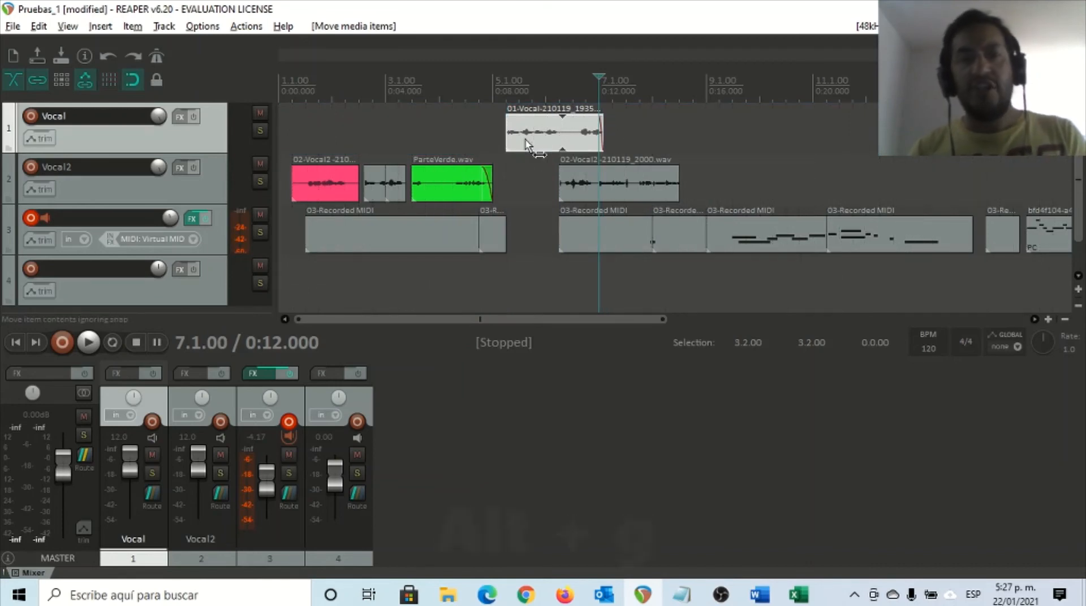
{"action": "key", "text": "alt+g"}
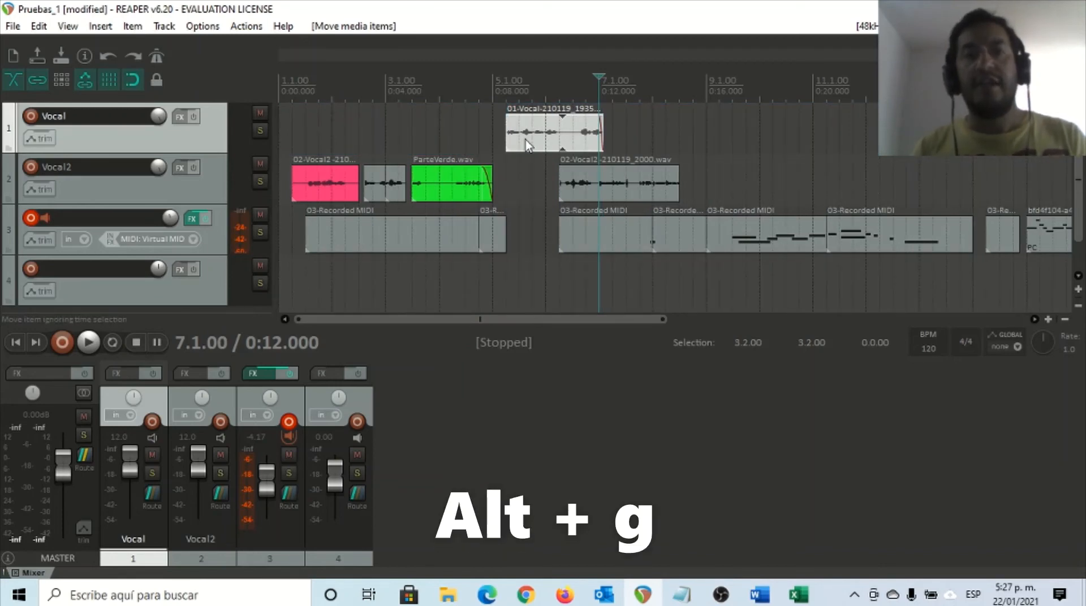
Step: Open the Snap/Grid Settings, examine the grid spacing and snapping options, and close the dialog
{"action": "right_click", "coordinate": [105, 85]}
{"action": "left_click_drag", "start_coordinate": [316, 122], "coordinate": [388, 142]}
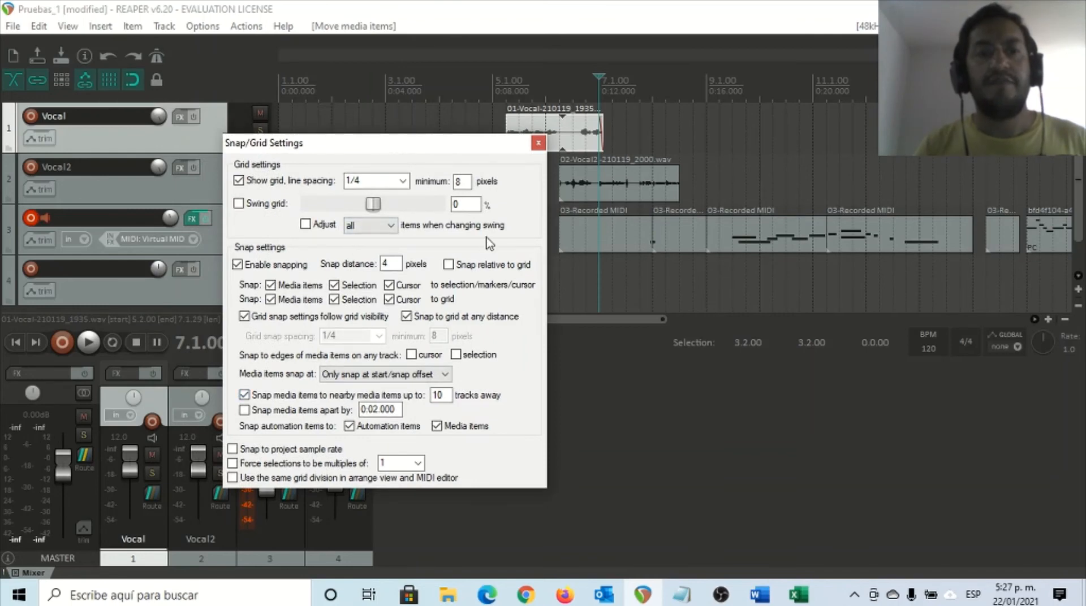
{"action": "left_click", "coordinate": [538, 142]}
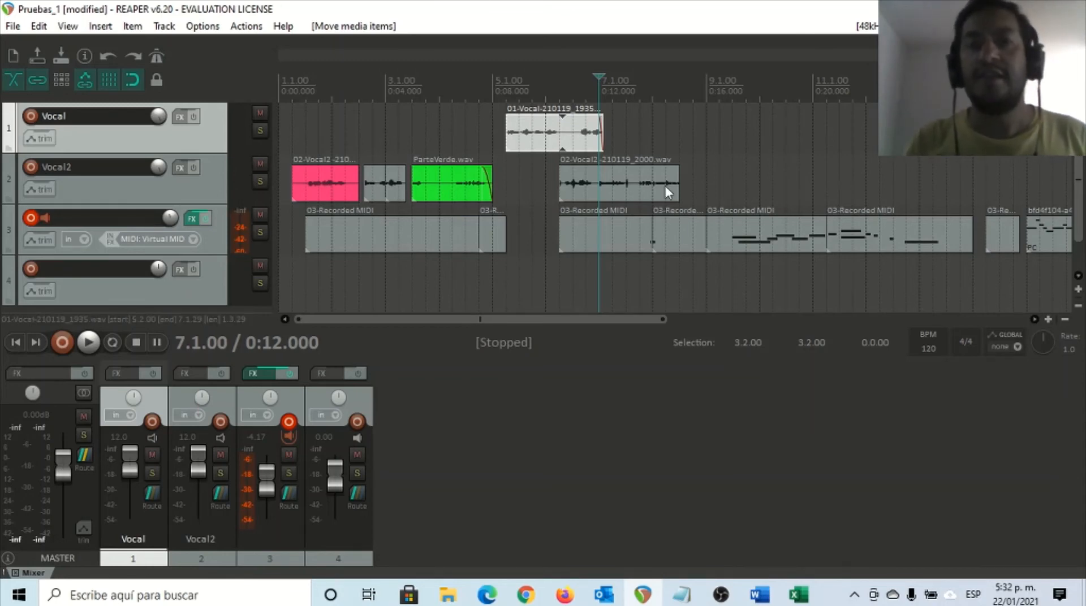
Step: Add a short fade-in at the start of the 02-Vocal2-210119_2000.wav item
{"action": "scroll", "coordinate": [651, 202], "scroll_direction": "down", "scroll_amount": 1}
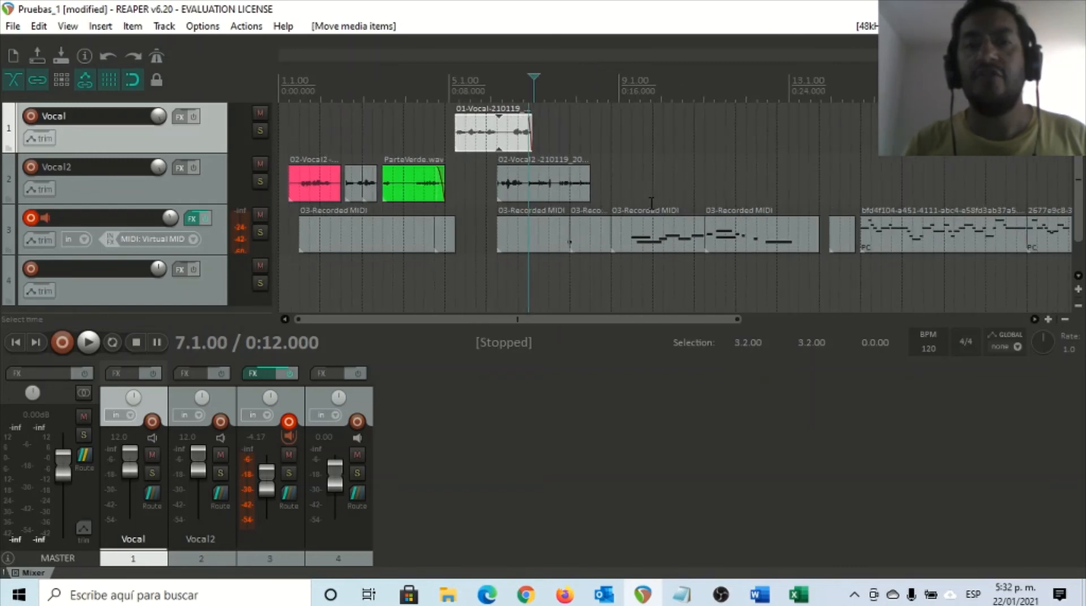
{"action": "scroll", "coordinate": [652, 203], "scroll_direction": "up", "scroll_amount": 5}
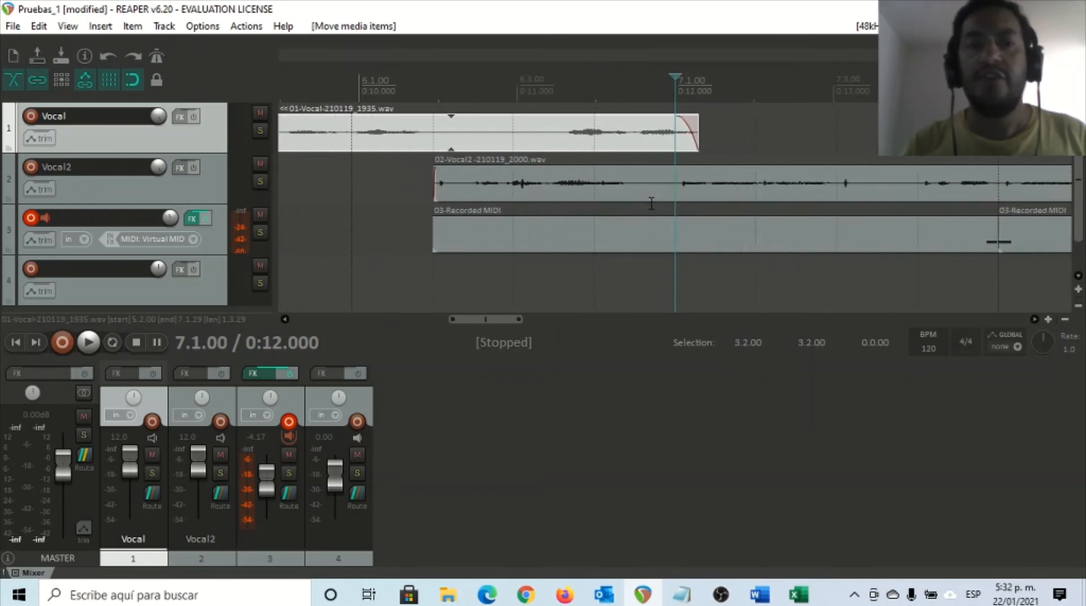
{"action": "scroll", "coordinate": [652, 202], "scroll_direction": "up", "scroll_amount": 1}
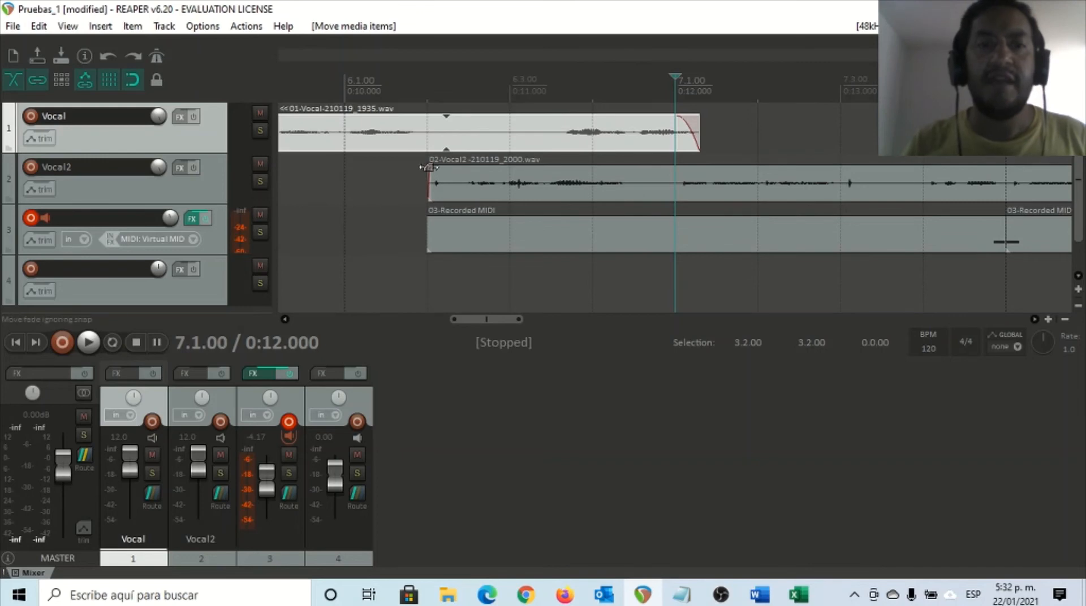
{"action": "mouse_move", "coordinate": [428, 167]}
{"action": "left_mouse_down"}
{"action": "mouse_move", "coordinate": [482, 168]}
{"action": "mouse_move", "coordinate": [434, 165]}
{"action": "left_mouse_up"}
{"action": "scroll", "coordinate": [841, 223], "scroll_direction": "up", "scroll_amount": 2}
Step: Add a short fade-out at the end of the 02-Vocal2-210119_2000.wav item
{"action": "scroll", "coordinate": [842, 223], "scroll_direction": "down", "scroll_amount": 4}
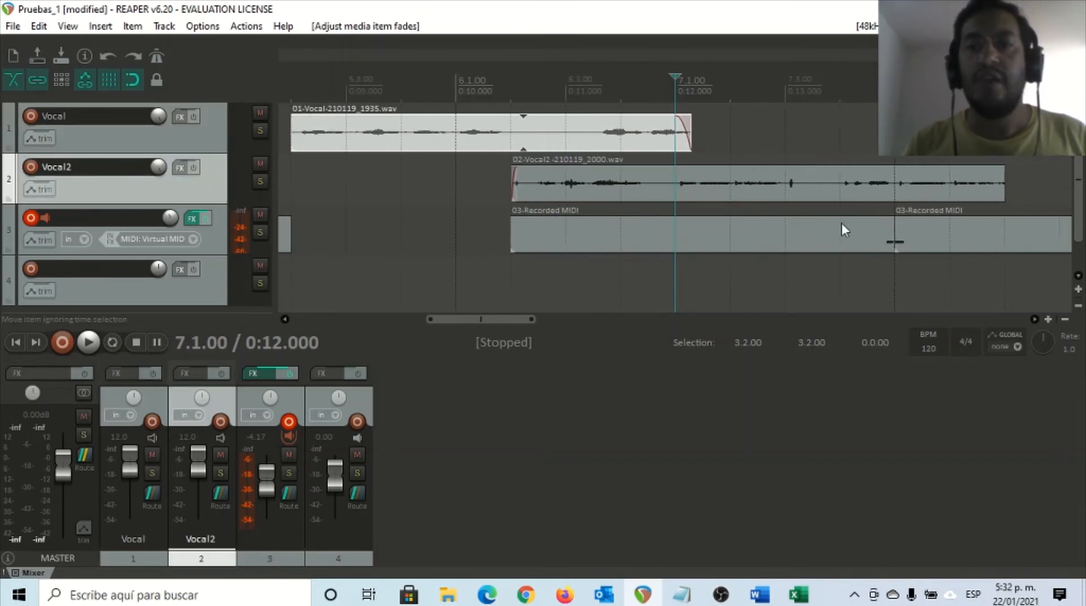
{"action": "scroll", "coordinate": [960, 194], "scroll_direction": "down", "scroll_amount": 3}
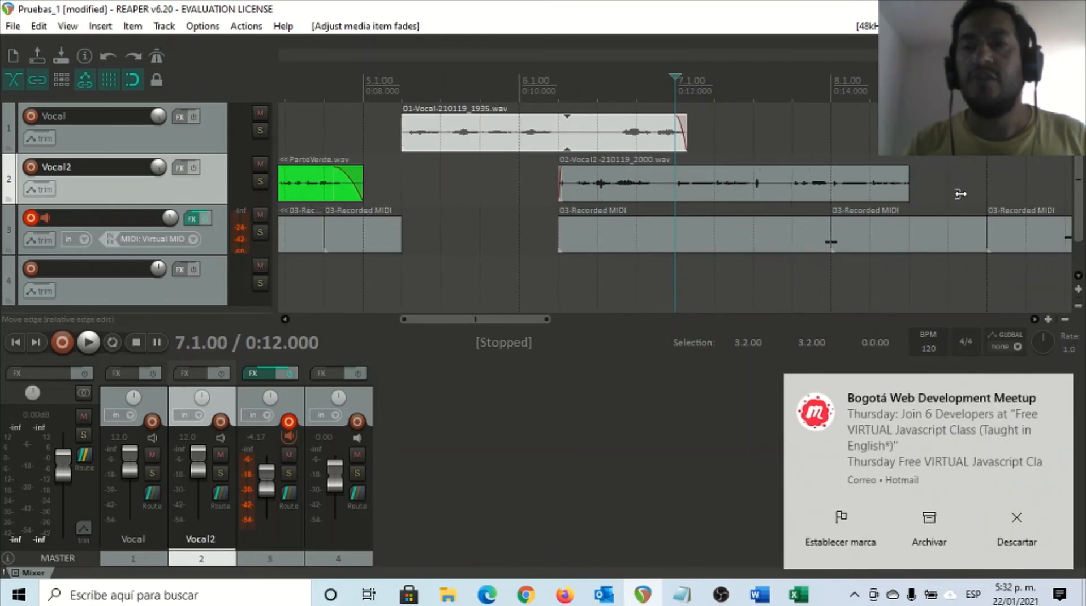
{"action": "scroll", "coordinate": [960, 194], "scroll_direction": "up", "scroll_amount": 3}
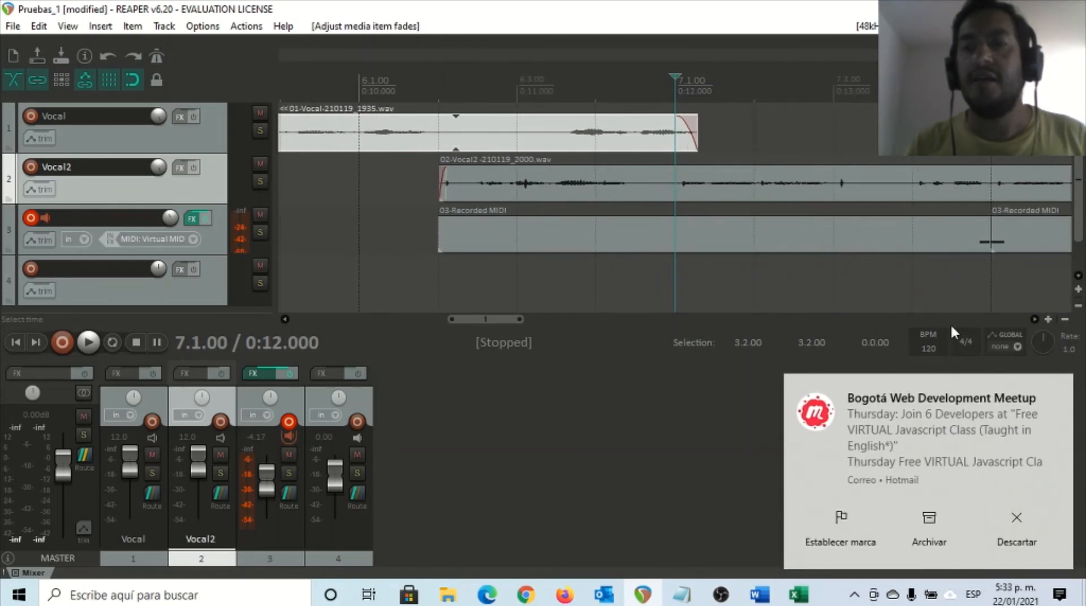
{"action": "left_click", "coordinate": [1029, 319]}
{"action": "left_click", "coordinate": [1029, 319]}
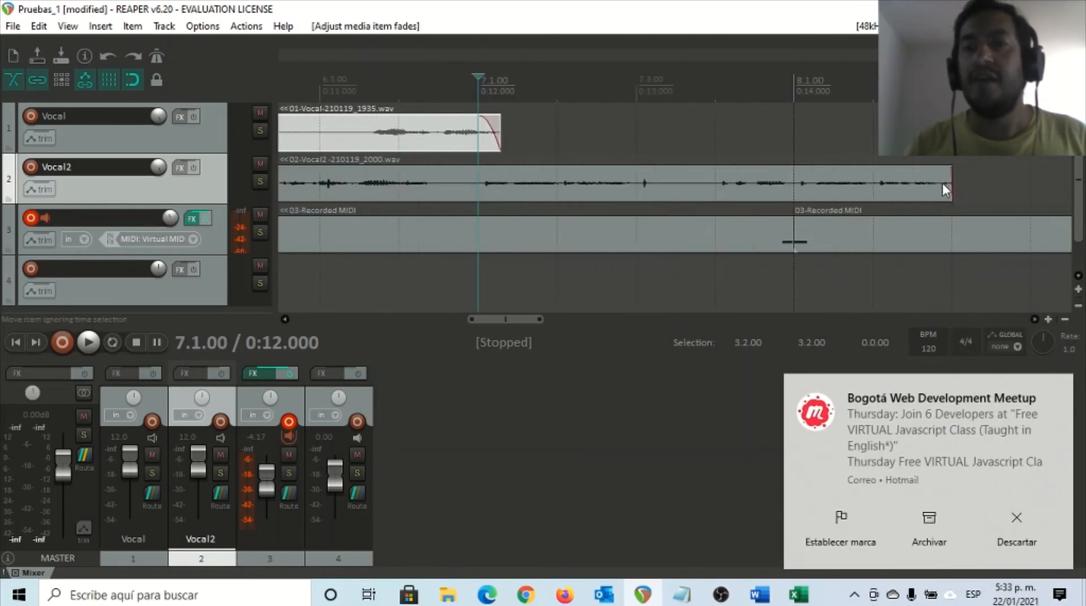
{"action": "mouse_move", "coordinate": [946, 169]}
{"action": "left_mouse_down"}
{"action": "mouse_move", "coordinate": [883, 177]}
{"action": "mouse_move", "coordinate": [940, 171]}
{"action": "left_mouse_up"}
Step: Split the 02-Vocal2-210119_2000.wav item at 7.3.00 and move its second part earlier to about 7.2.00, overlapping the first part in a crossfade
{"action": "left_click", "coordinate": [645, 179]}
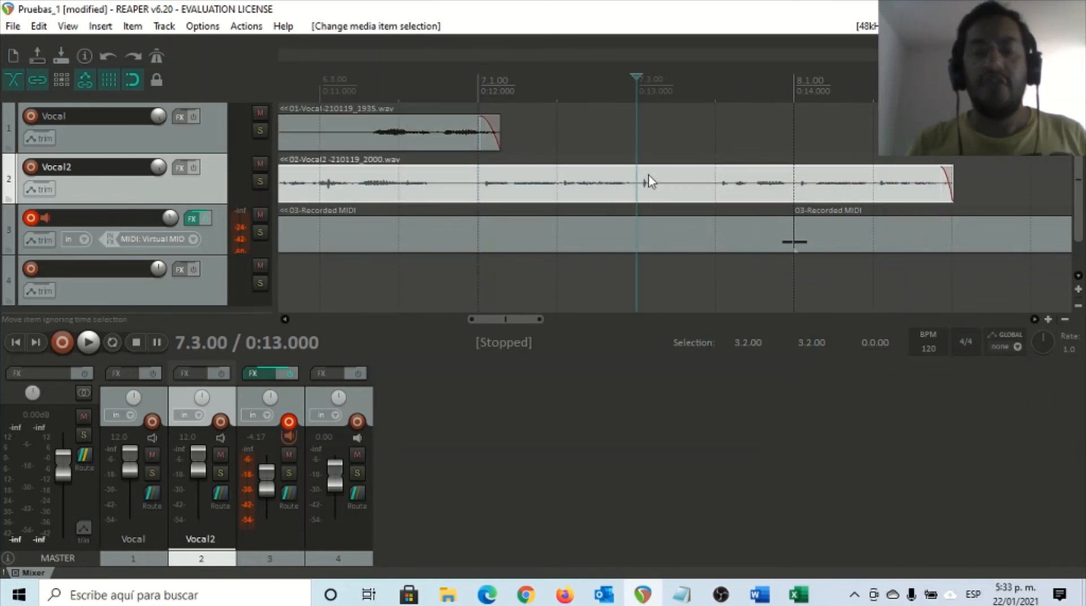
{"action": "key", "text": "s"}
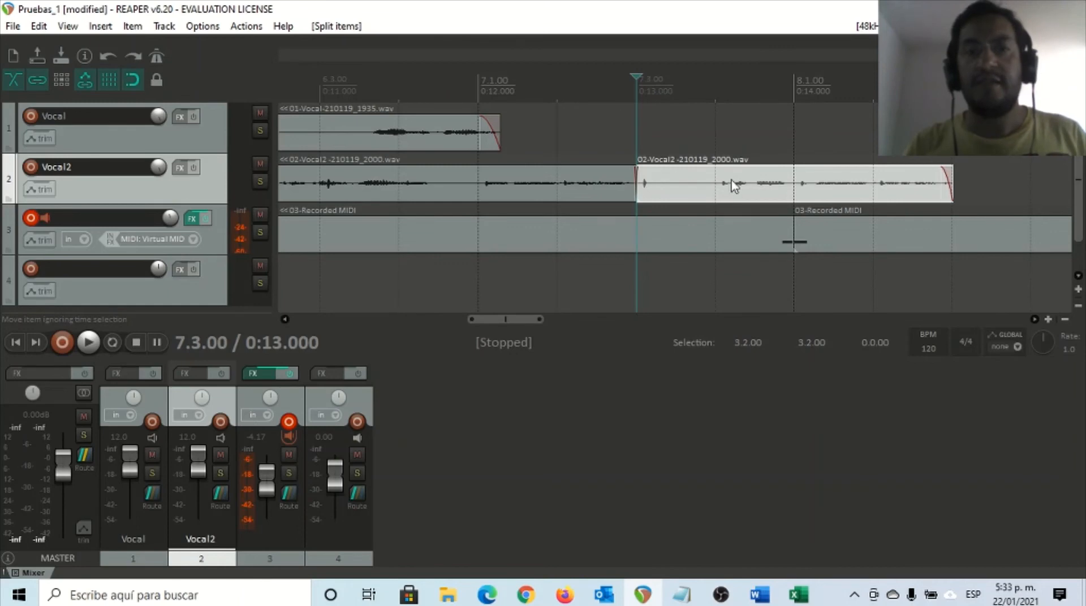
{"action": "left_click_drag", "start_coordinate": [759, 182], "coordinate": [685, 191]}
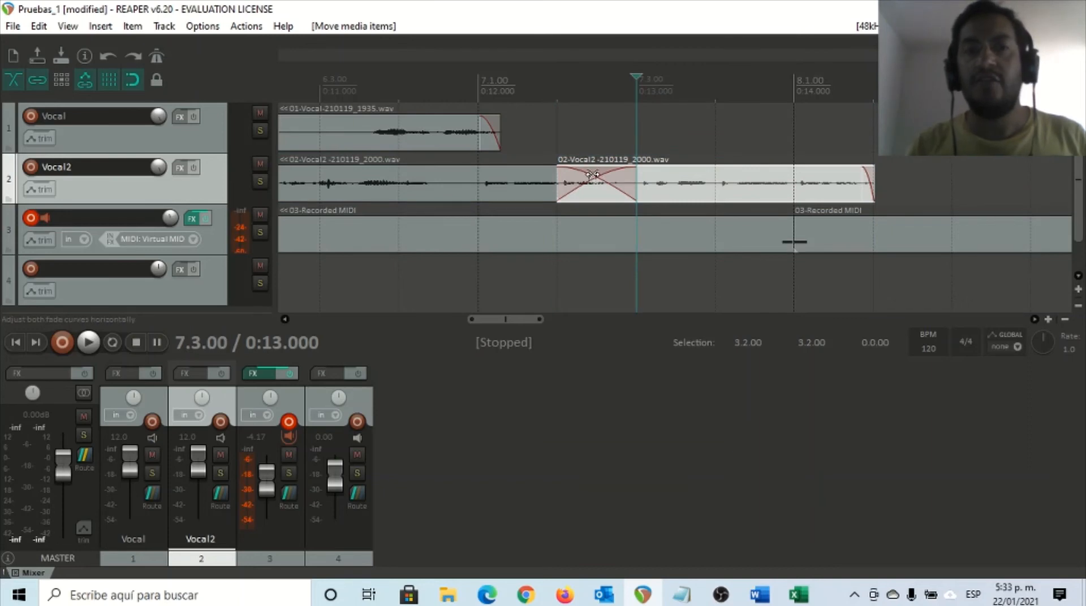
Step: Slightly adjust the crossfade between the two 02-Vocal2-210119_2000.wav parts and inspect its settings in the Crossfade Editor
{"action": "mouse_move", "coordinate": [588, 173]}
{"action": "left_mouse_down"}
{"action": "mouse_move", "coordinate": [490, 202]}
{"action": "mouse_move", "coordinate": [590, 194]}
{"action": "mouse_move", "coordinate": [591, 180]}
{"action": "left_mouse_up"}
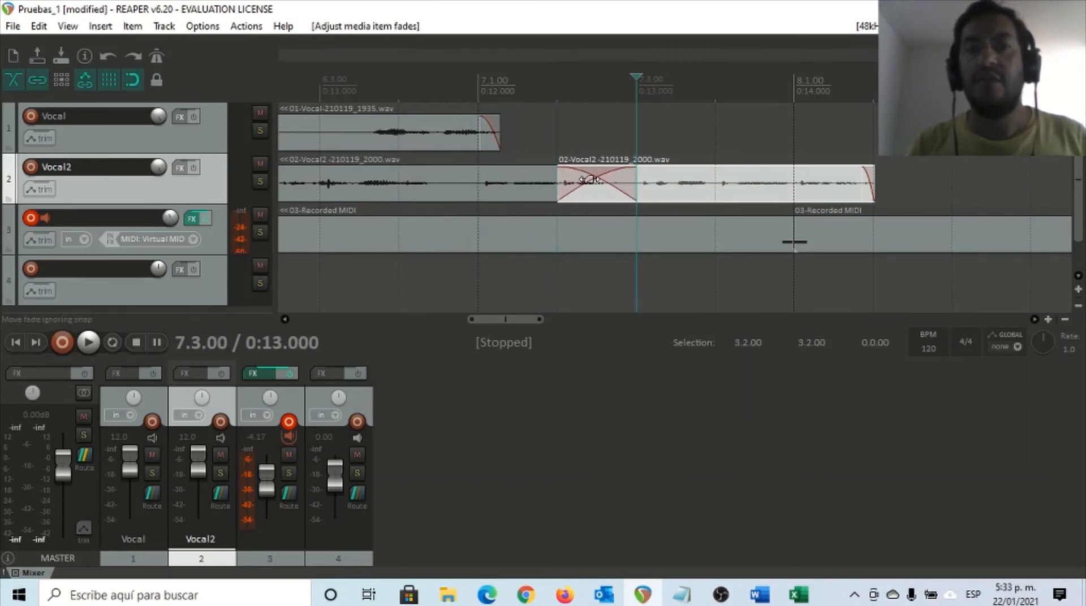
{"action": "double_click", "coordinate": [588, 180]}
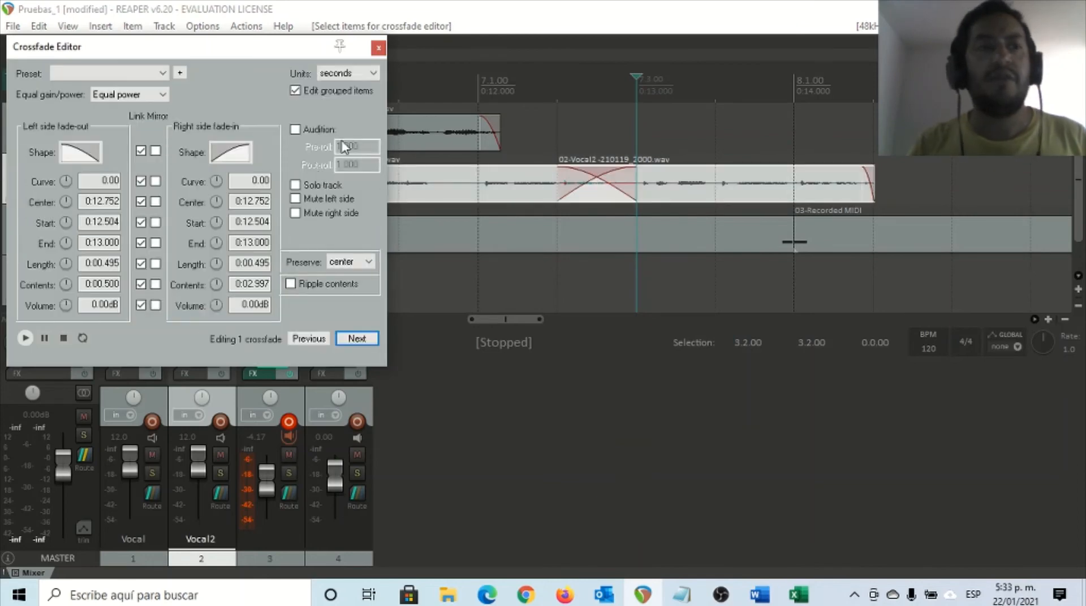
{"action": "left_click", "coordinate": [378, 47]}
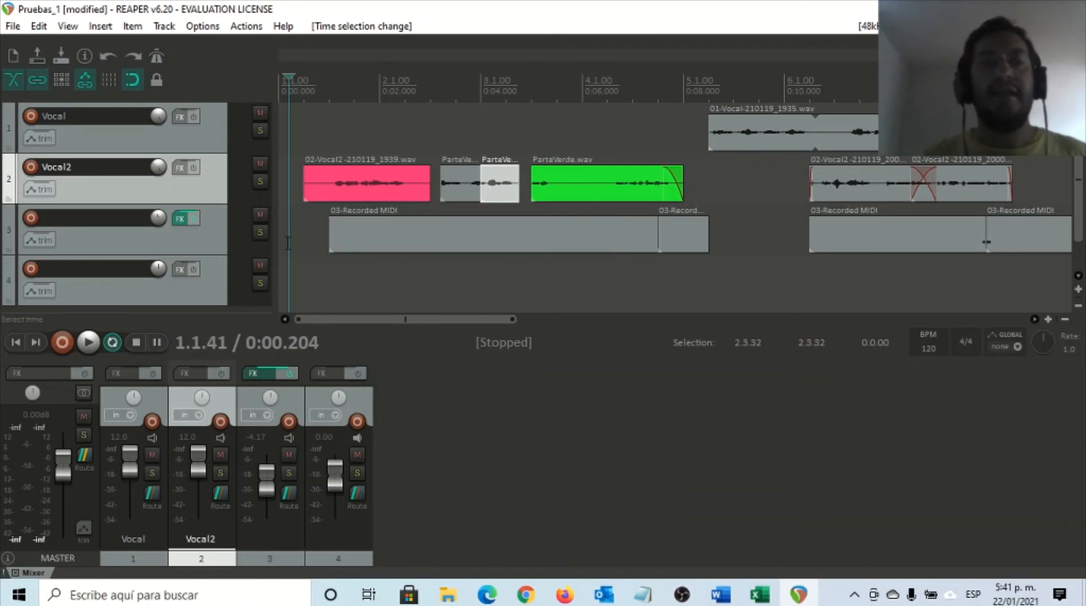
Step: Create a time selection from 3.3.69 to 4.2.49 and play it with repeat enabled, stopping playback when done
{"action": "left_click", "coordinate": [112, 343]}
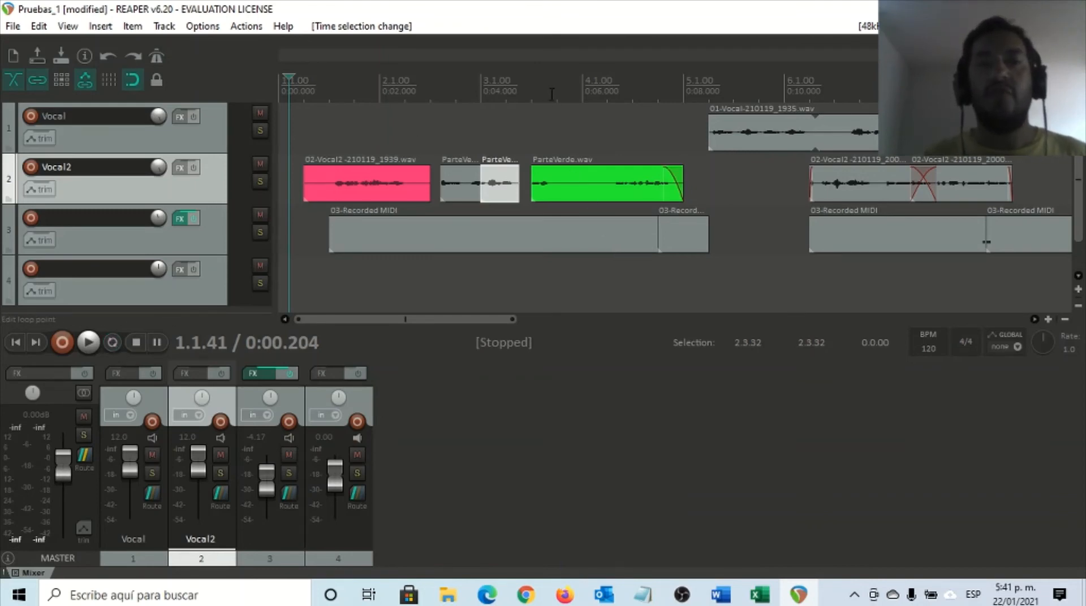
{"action": "left_click_drag", "start_coordinate": [550, 92], "coordinate": [620, 101]}
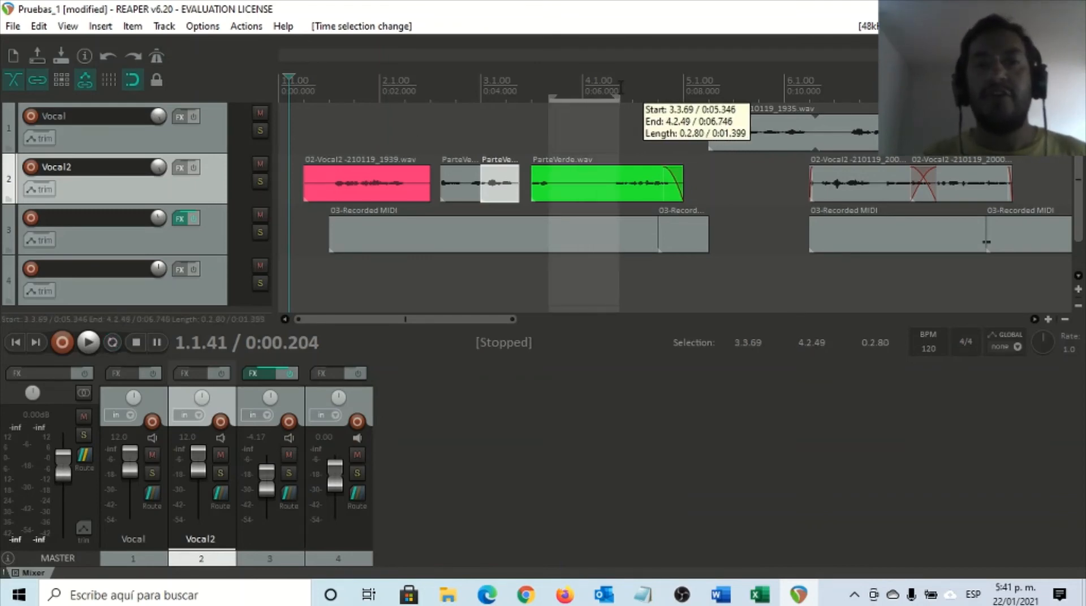
{"action": "left_click", "coordinate": [549, 129]}
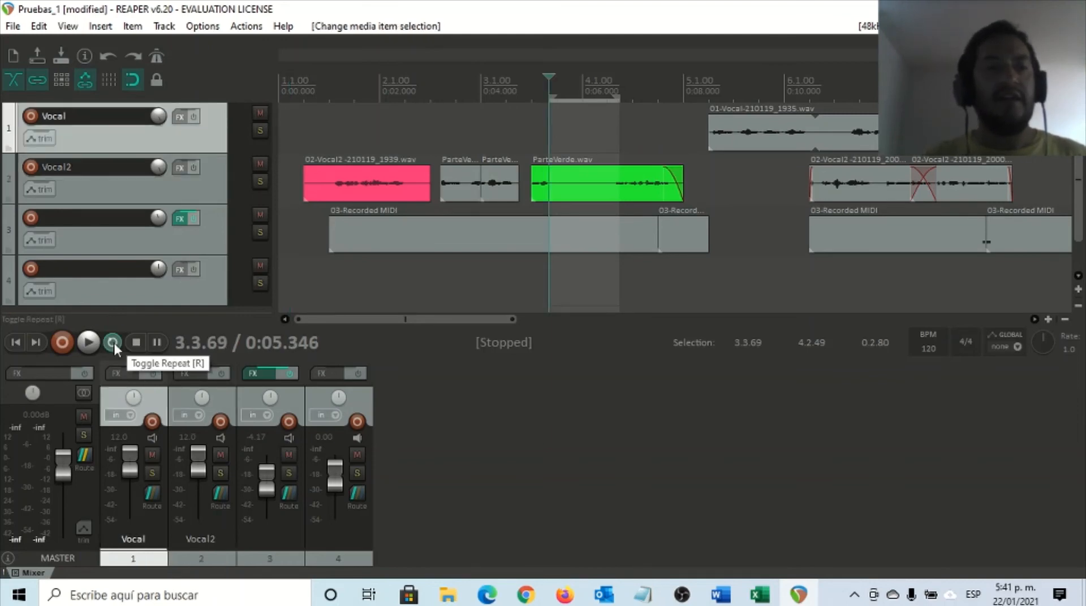
{"action": "left_click", "coordinate": [93, 343]}
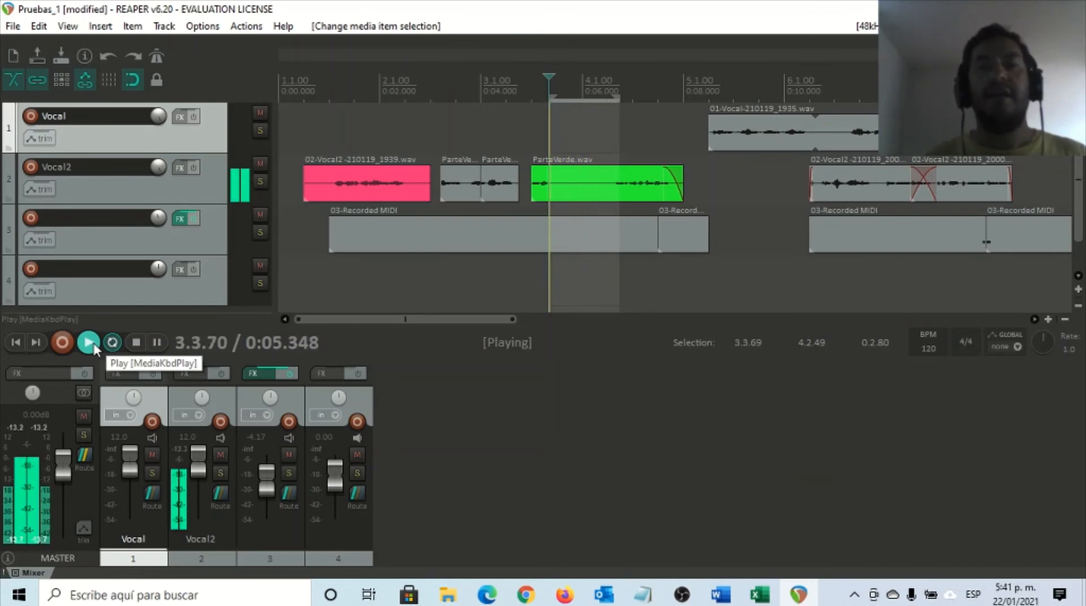
{"action": "left_click", "coordinate": [136, 343]}
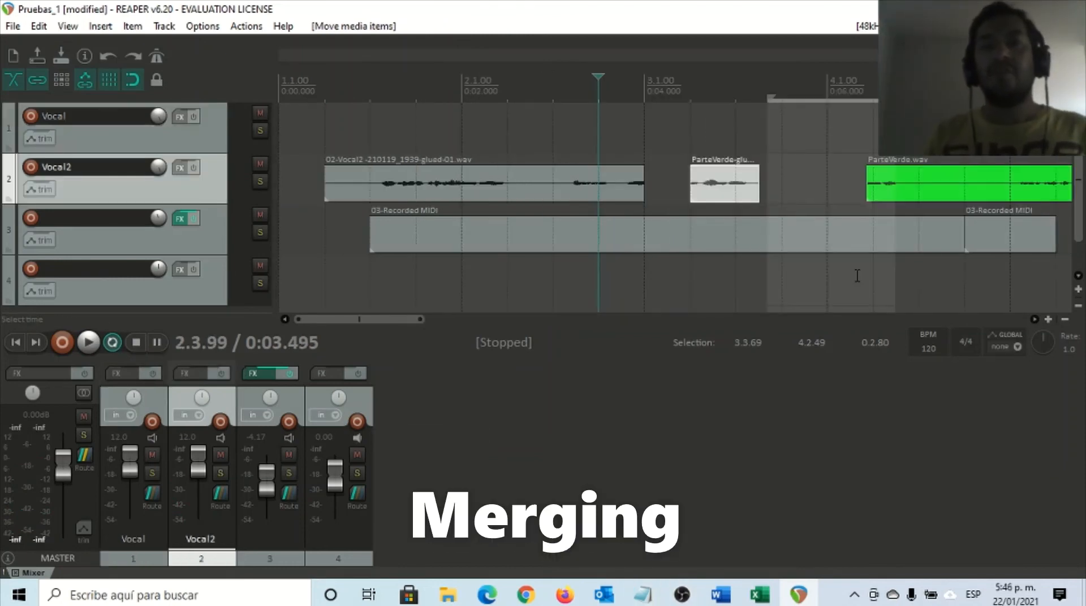
Step: Glue the ParteVerde-glued.wav and ParteVerde.wav items on the Vocal2 track into a single item
{"action": "scroll", "coordinate": [888, 227], "scroll_direction": "up", "scroll_amount": 2}
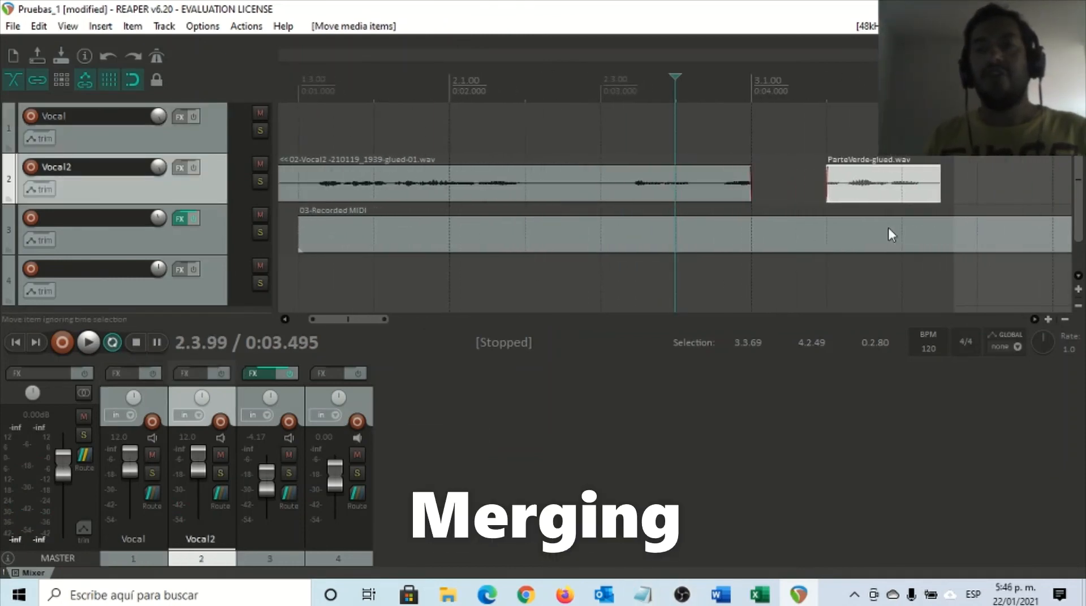
{"action": "scroll", "coordinate": [888, 228], "scroll_direction": "down", "scroll_amount": 3}
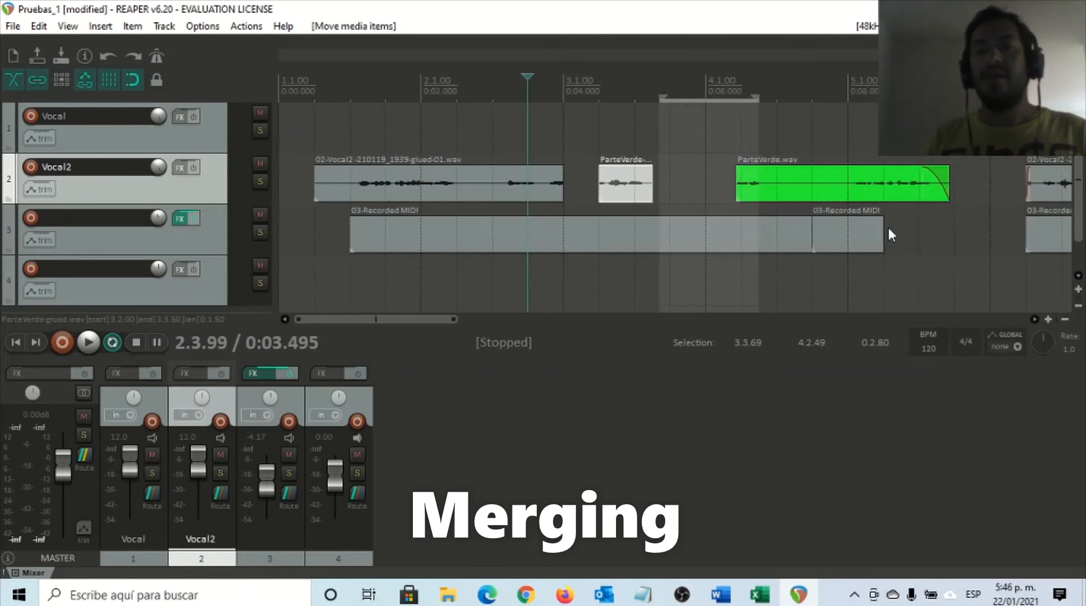
{"action": "left_click", "coordinate": [790, 194]}
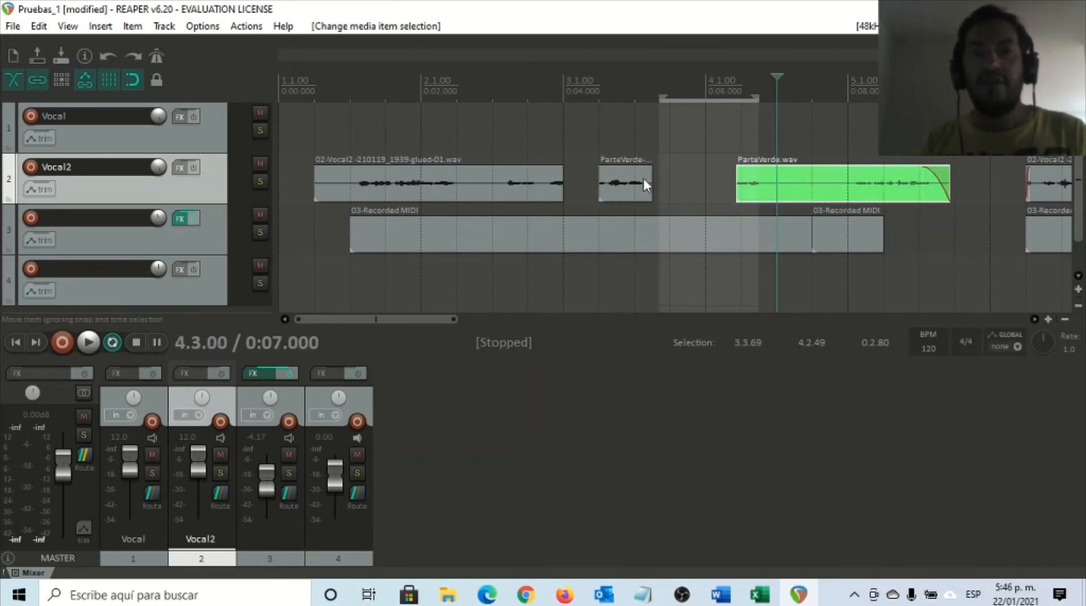
{"action": "left_click", "coordinate": [621, 180], "text": "shift"}
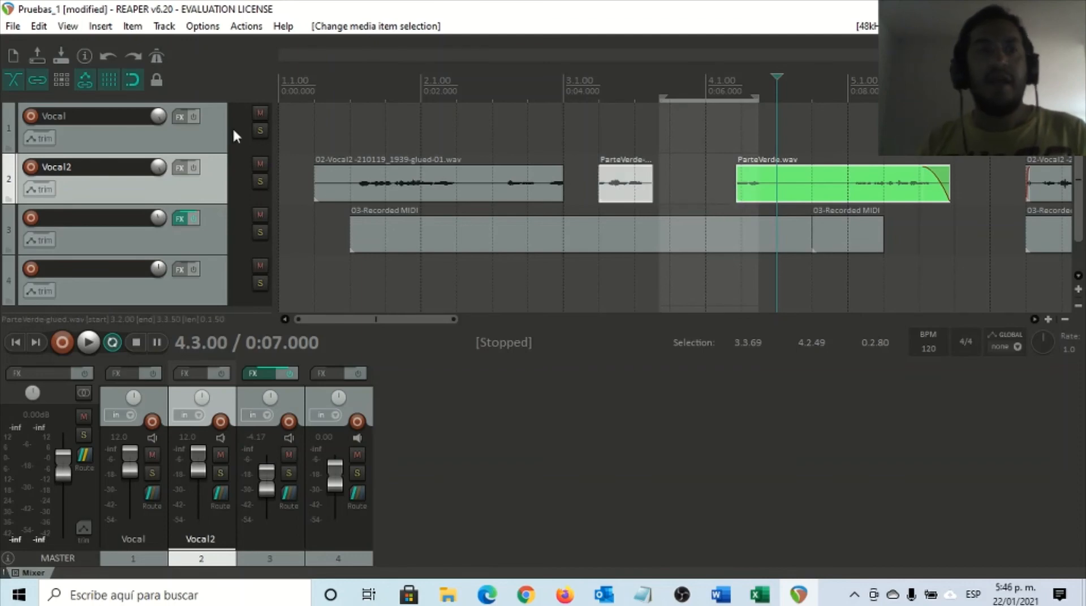
{"action": "left_click", "coordinate": [128, 28]}
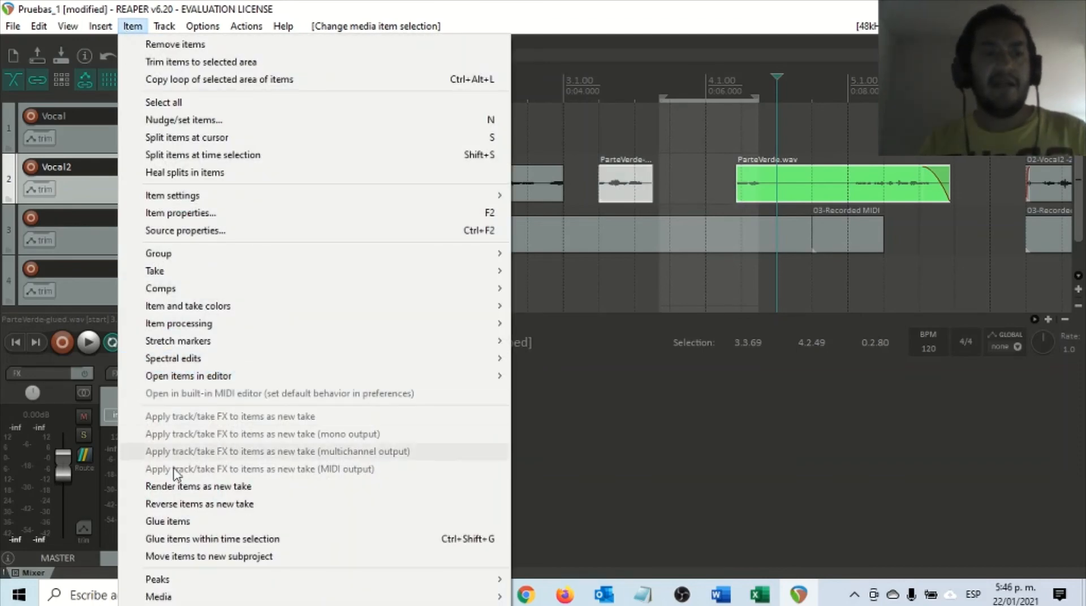
{"action": "left_click", "coordinate": [180, 521]}
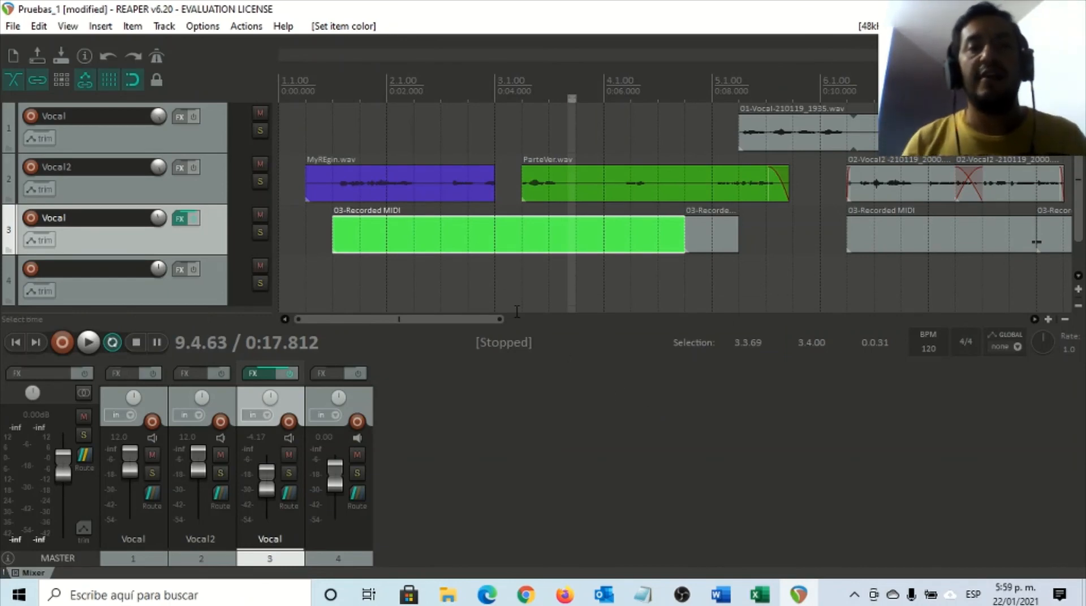
Step: Set a custom pink color (red 255, green 0, blue 128) for the MyREgin.wav item on the Vocal2 track
{"action": "left_click", "coordinate": [360, 188]}
{"action": "right_click", "coordinate": [360, 187]}
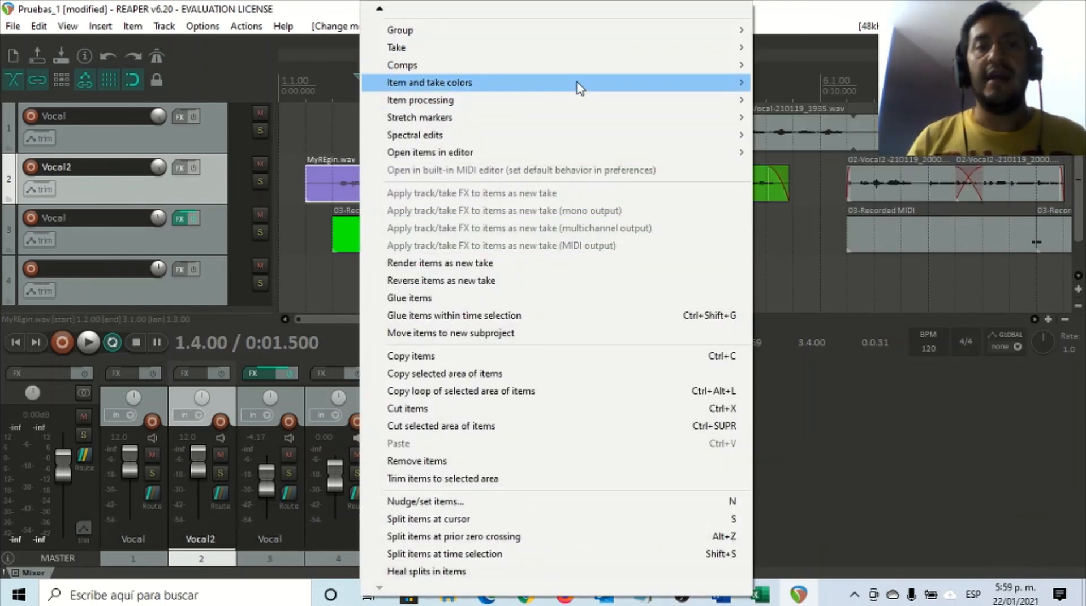
{"action": "mouse_move", "coordinate": [579, 88]}
{"action": "left_click", "coordinate": [814, 83]}
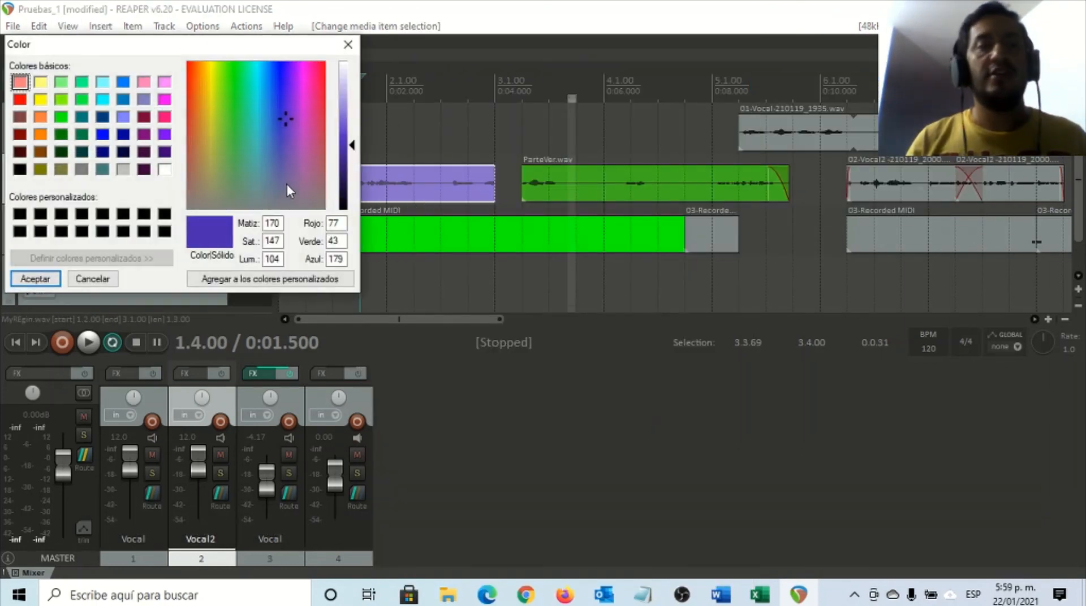
{"action": "left_click", "coordinate": [240, 123]}
{"action": "left_click", "coordinate": [164, 117]}
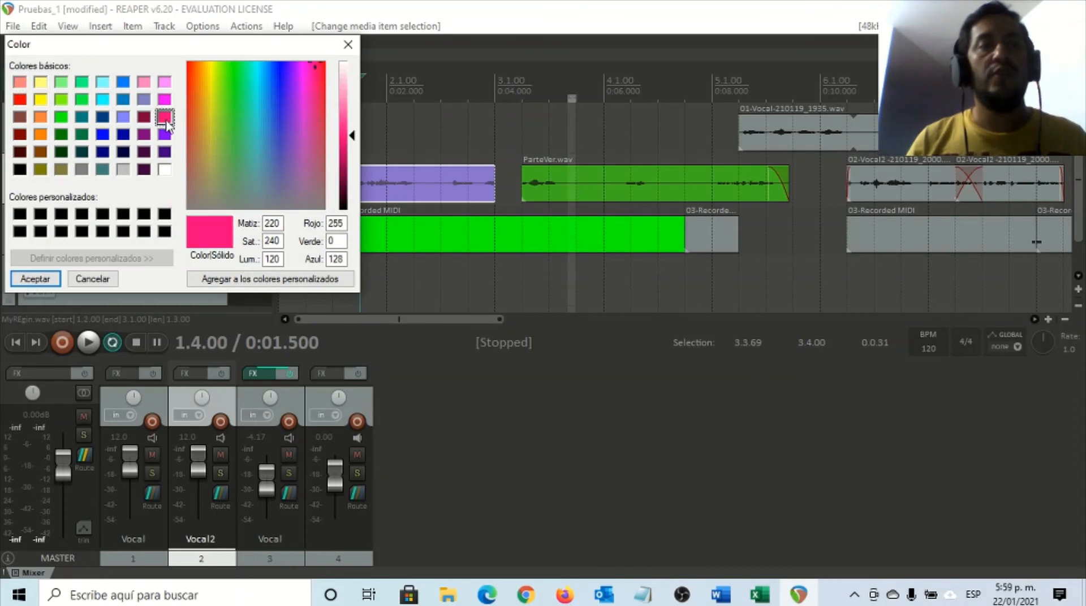
{"action": "left_click", "coordinate": [35, 281]}
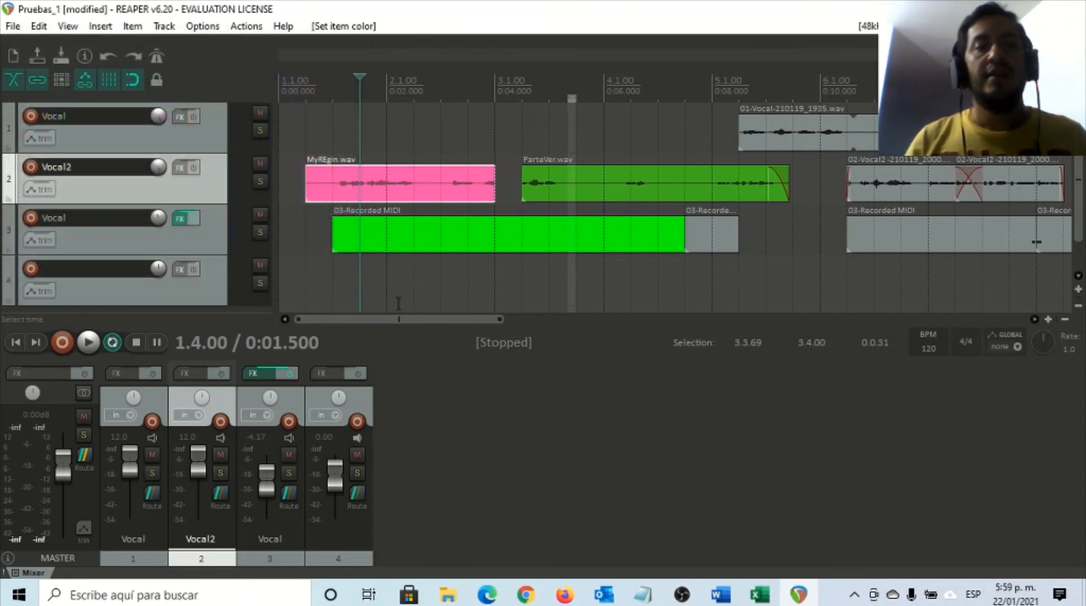
Step: Rename the pink MyREgin.wav item's take on the Vocal2 track as n.wav
{"action": "double_click", "coordinate": [409, 185]}
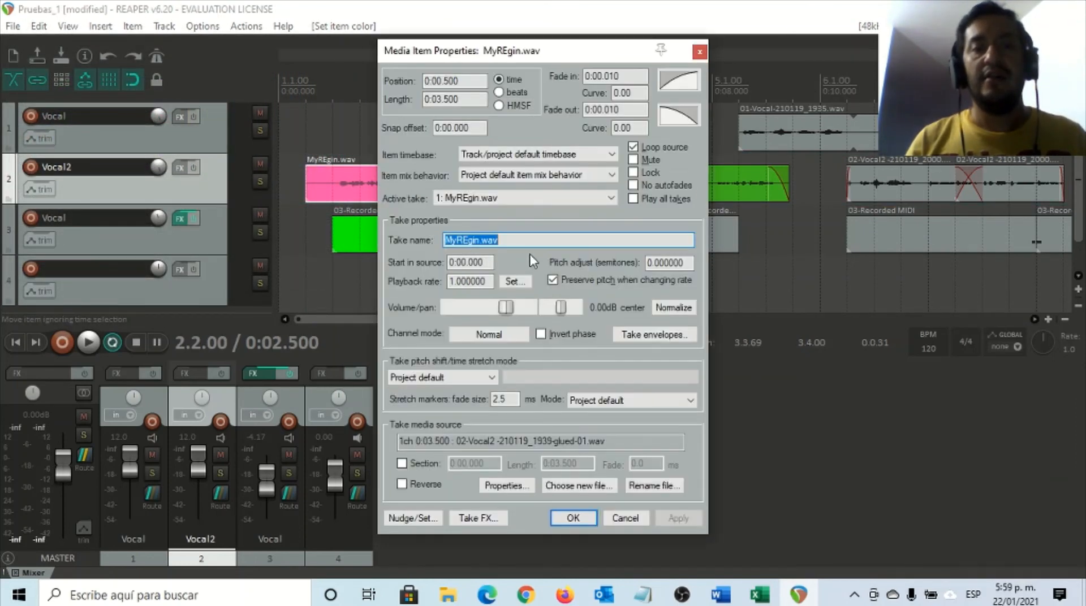
{"action": "left_click", "coordinate": [477, 241]}
{"action": "left_click_drag", "start_coordinate": [477, 241], "coordinate": [436, 244]}
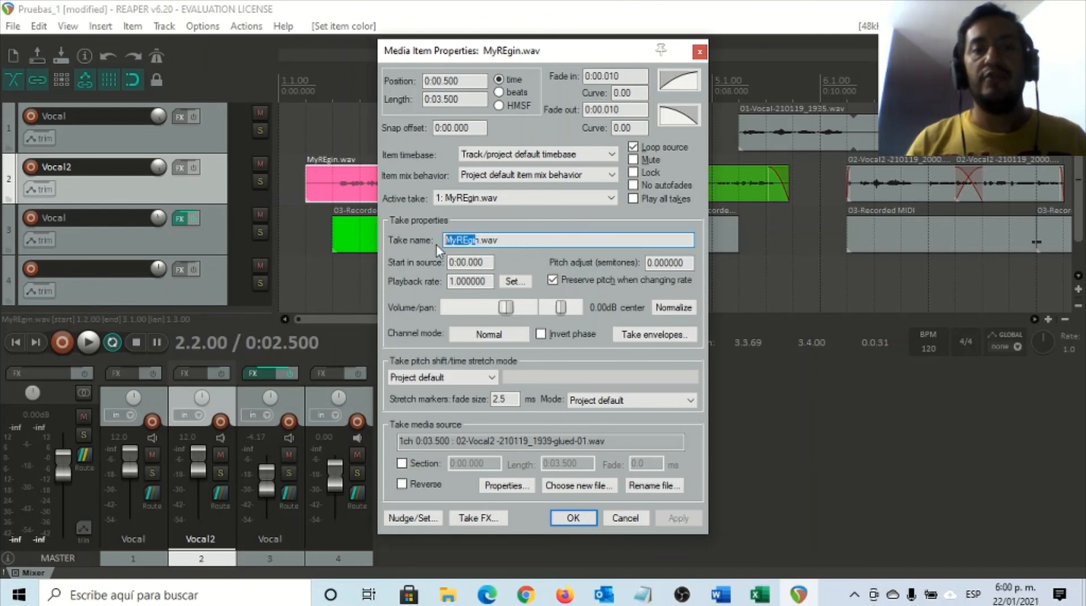
{"action": "type", "text": "h"}
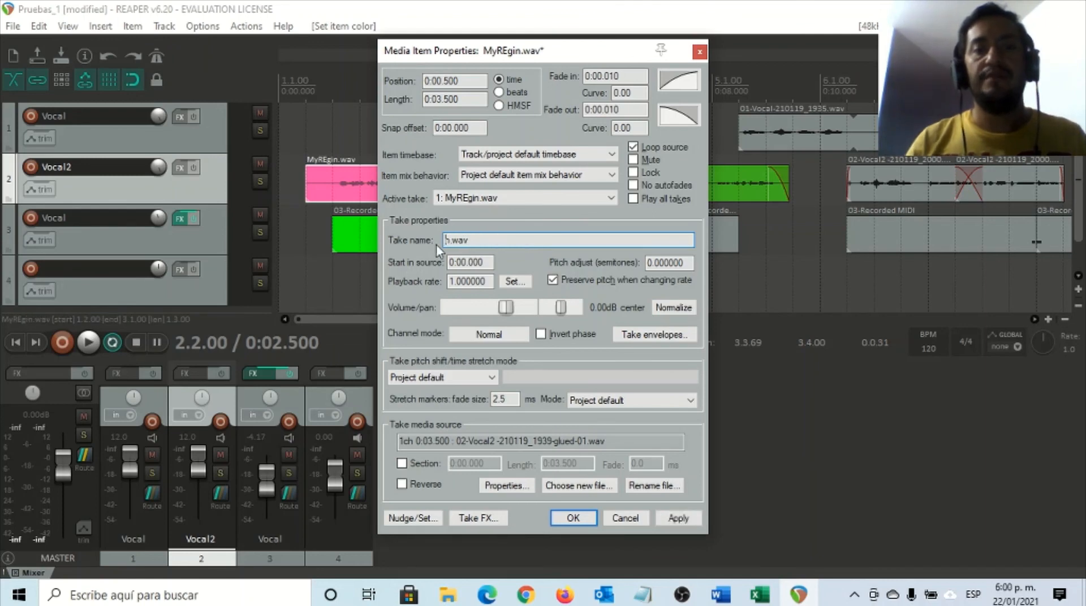
{"action": "left_click", "coordinate": [572, 517]}
{"action": "left_click", "coordinate": [519, 173]}
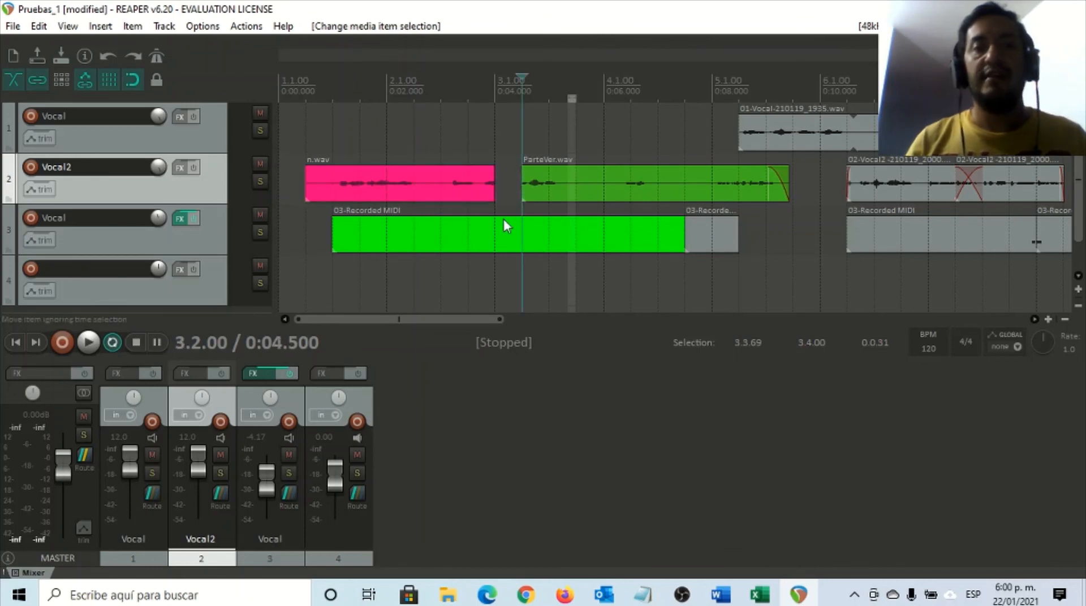
Step: Insert a marker named 1 at position 2.1.29 with a greyish-blue color (red 128, green 128, blue 192)
{"action": "right_click", "coordinate": [394, 57]}
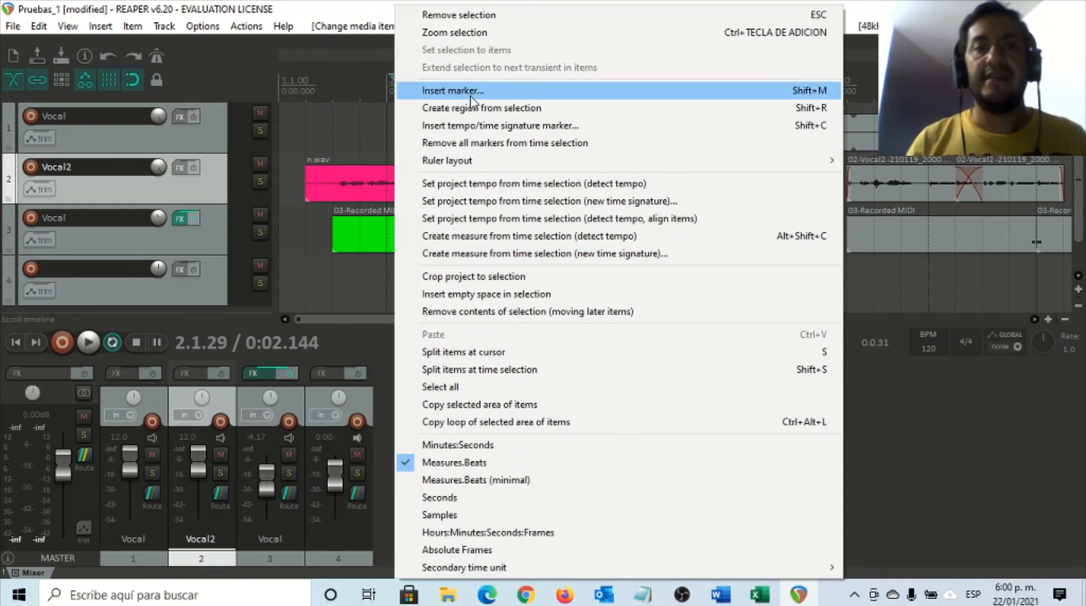
{"action": "left_click", "coordinate": [472, 96]}
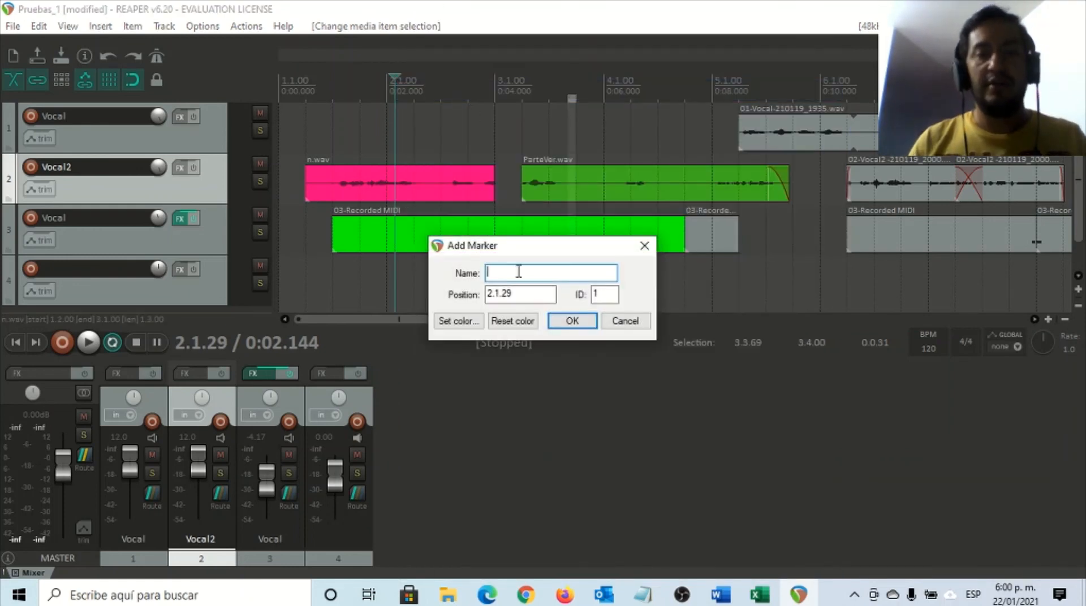
{"action": "left_click", "coordinate": [456, 321]}
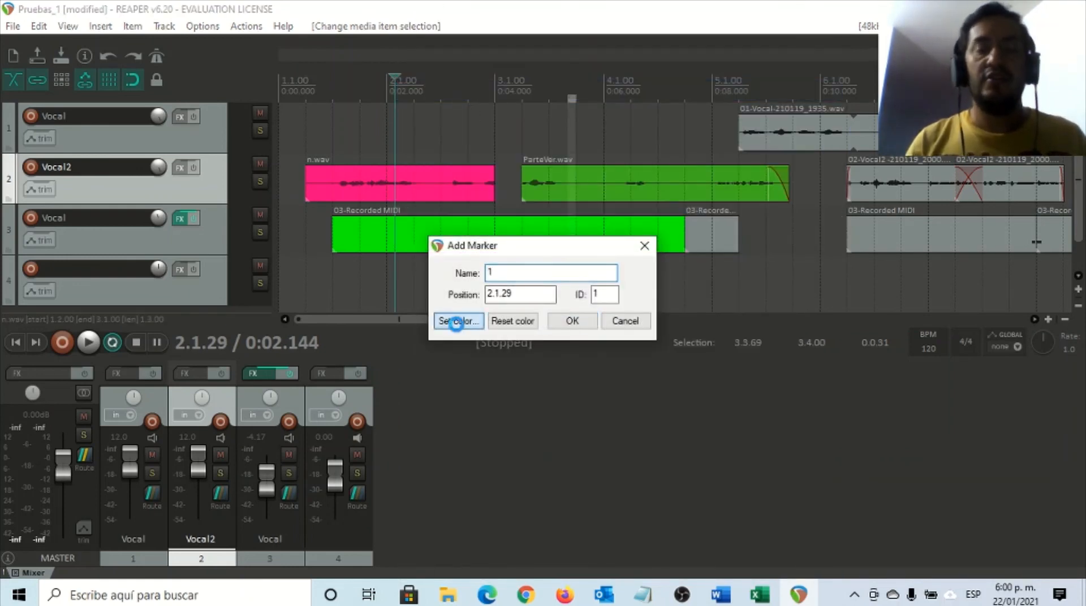
{"action": "left_click", "coordinate": [144, 99]}
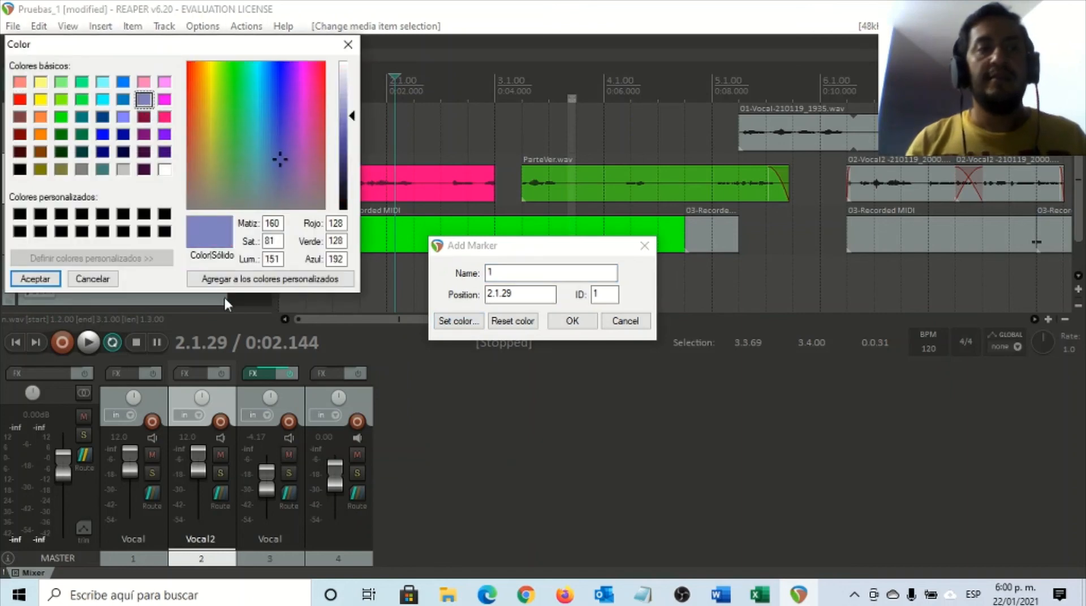
{"action": "left_click", "coordinate": [36, 280]}
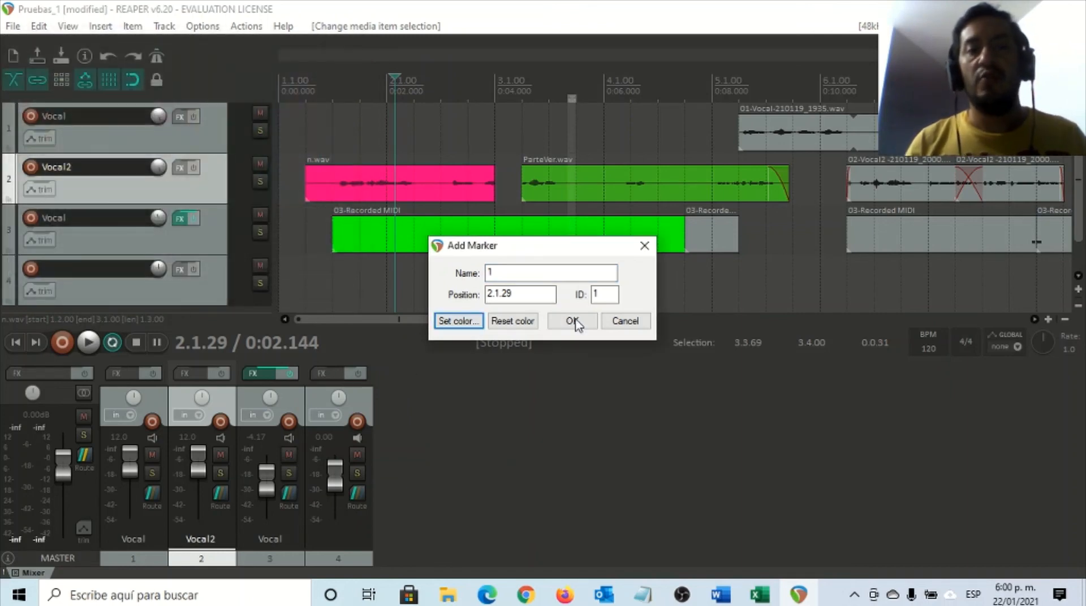
{"action": "left_click", "coordinate": [572, 321]}
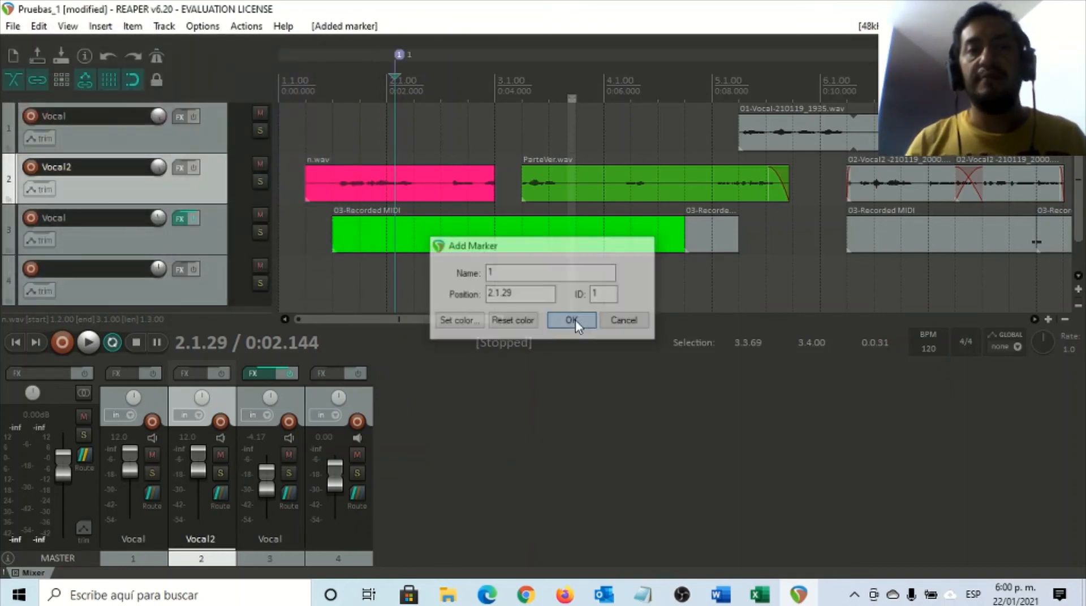
Step: Insert a marker named 2 at position 3.2.58 with a dark blue color (red 0, green 0, blue 160)
{"action": "right_click", "coordinate": [536, 57]}
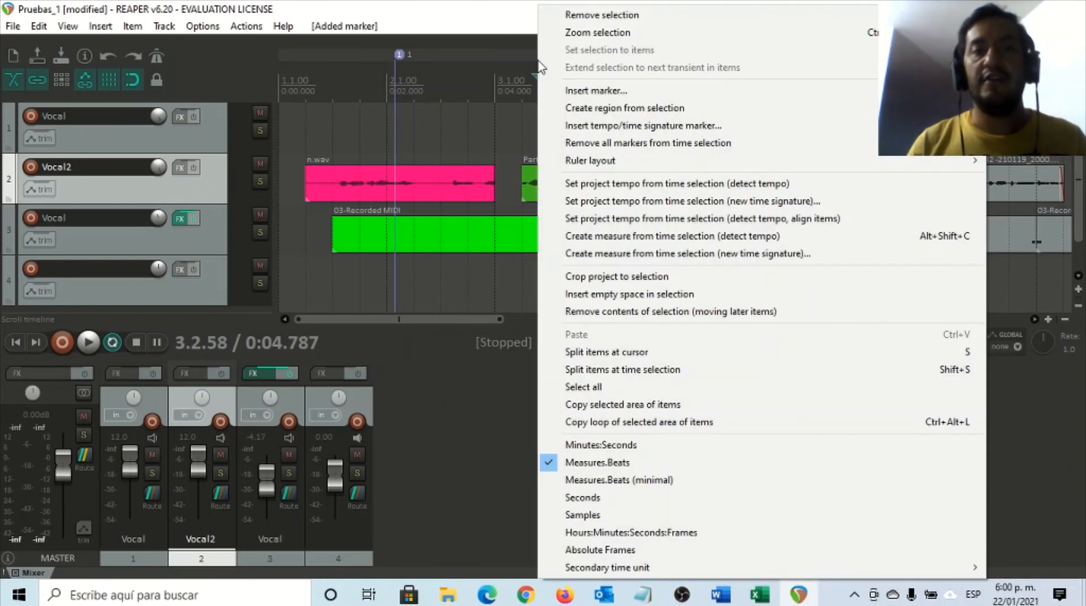
{"action": "left_click", "coordinate": [606, 91]}
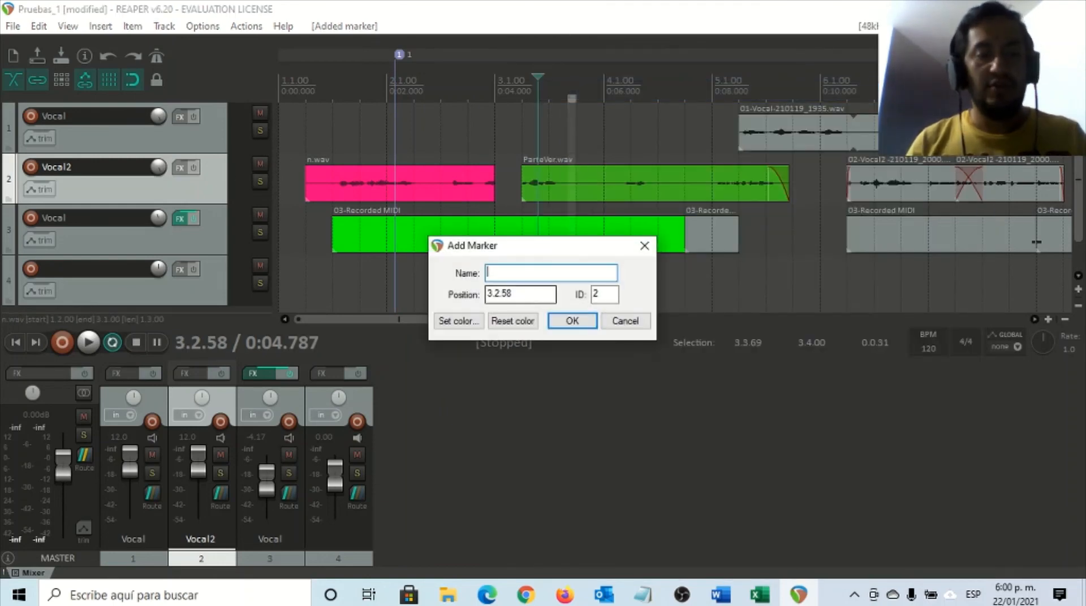
{"action": "left_click", "coordinate": [454, 322]}
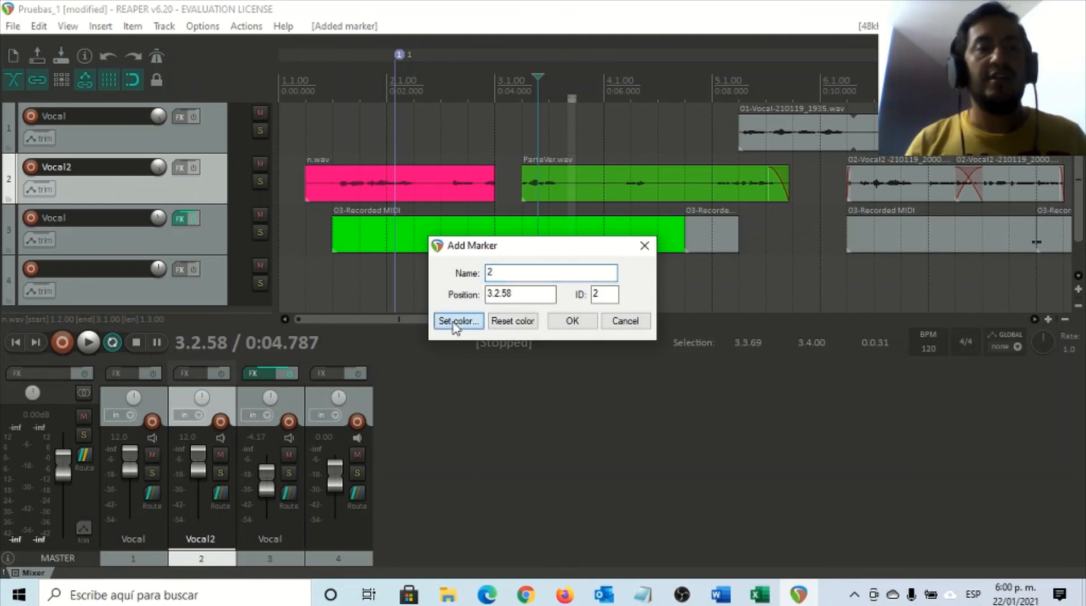
{"action": "left_click", "coordinate": [123, 135]}
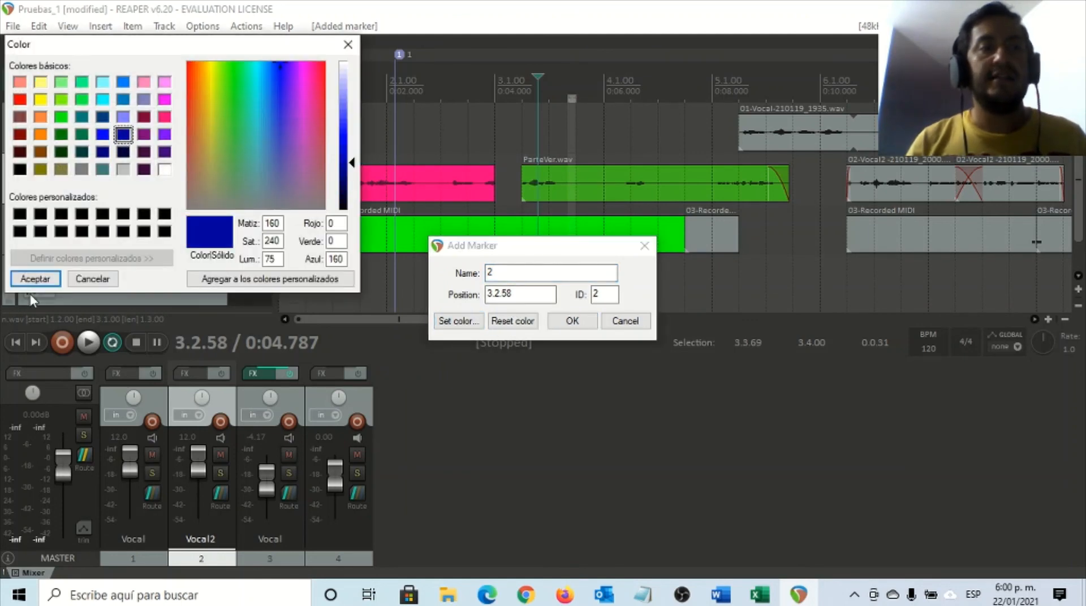
{"action": "left_click", "coordinate": [36, 279]}
{"action": "left_click", "coordinate": [573, 321]}
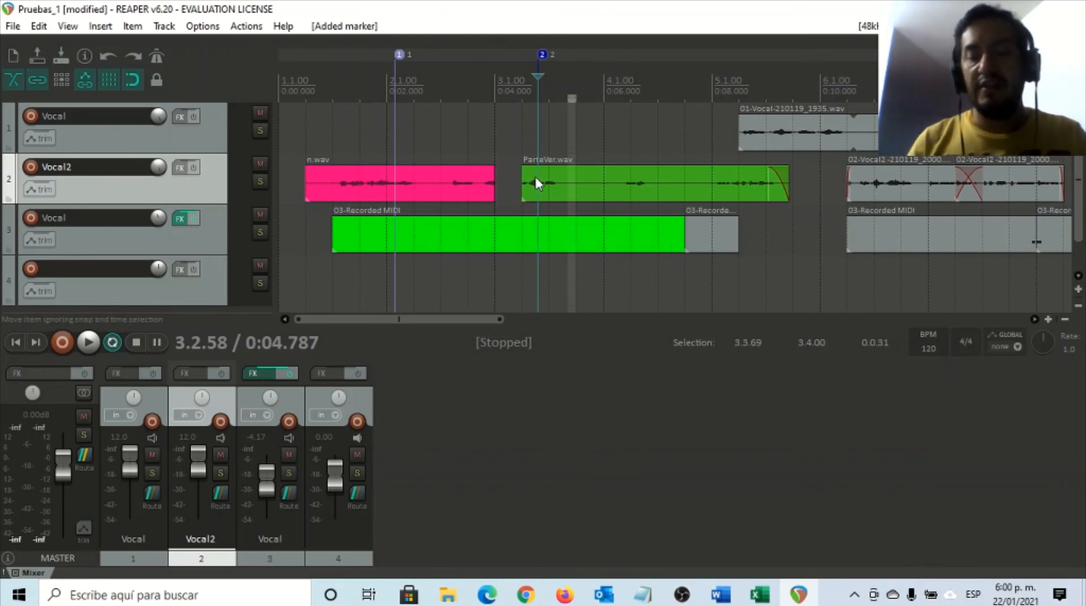
Step: Jump the edit cursor back and forth between markers 1 and 2, ending at marker 2
{"action": "key", "text": "shift+bracketleft"}
{"action": "key", "text": "shift+bracketright"}
{"action": "key", "text": "shift+bracketleft"}
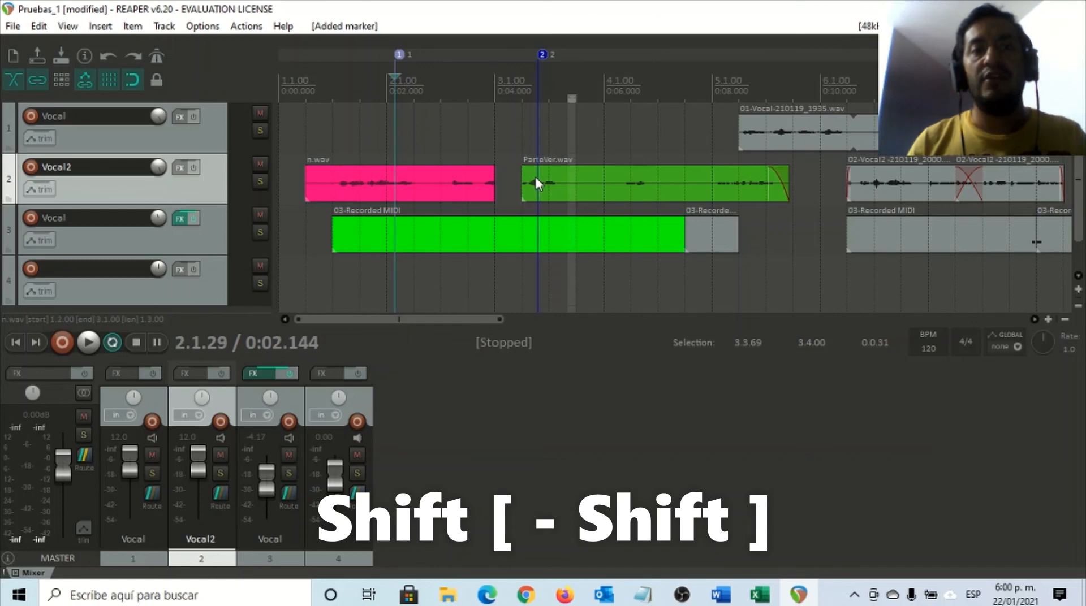
{"action": "key", "text": "shift+bracketright"}
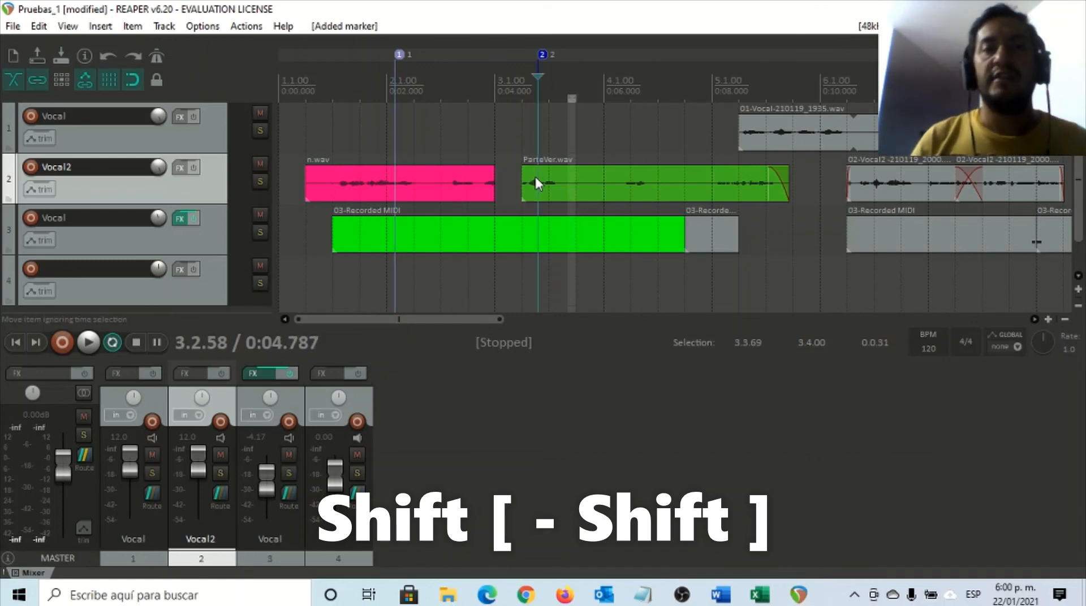